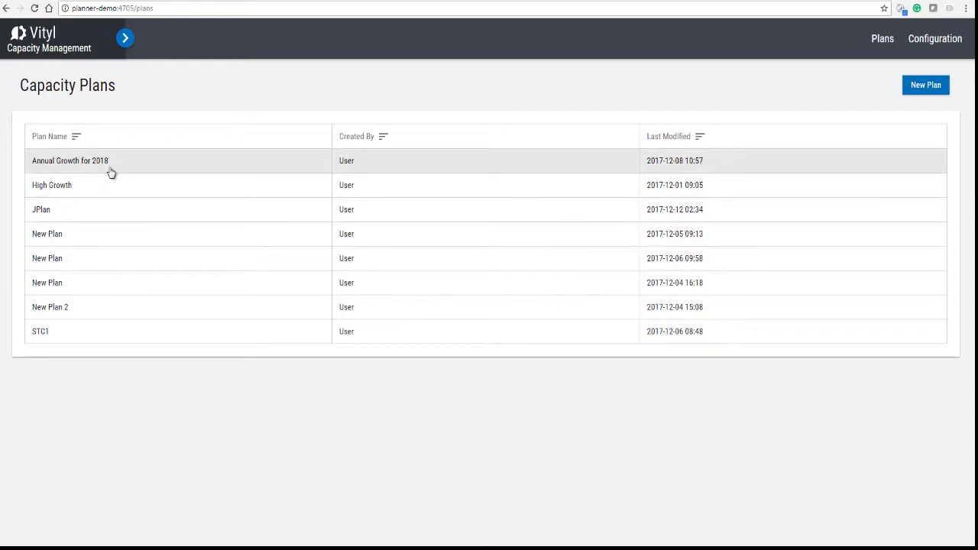
Open the Annual Growth for 2018 capacity plan and review its monthly timeline through December 2018.
{"action": "left_click", "coordinate": [74, 164]}
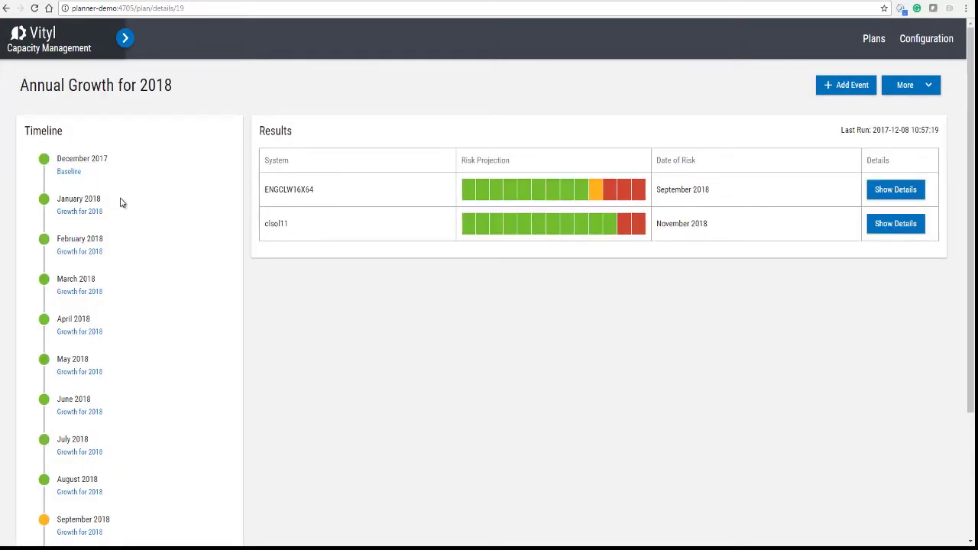
{"action": "scroll", "coordinate": [120, 202], "scroll_direction": "down", "scroll_amount": 3}
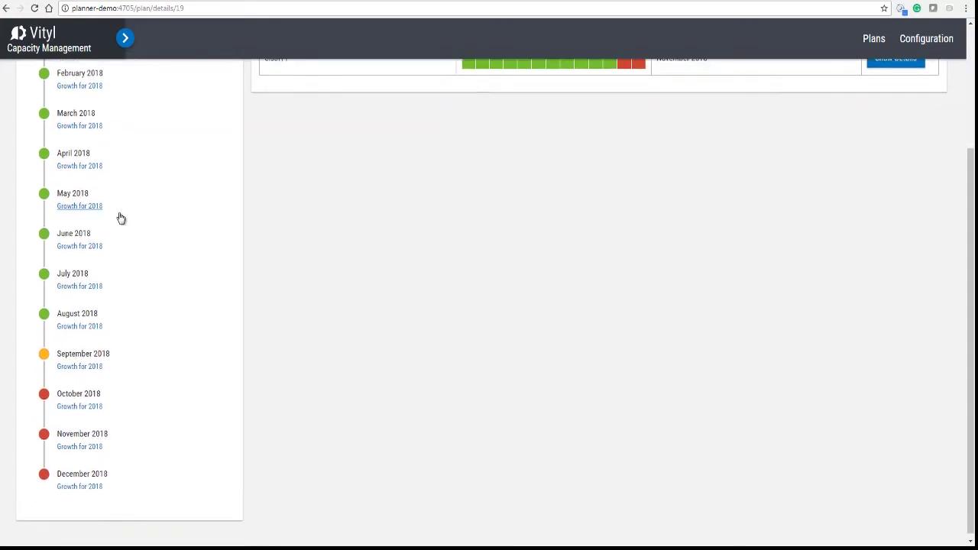
{"action": "scroll", "coordinate": [120, 219], "scroll_direction": "up", "scroll_amount": 3}
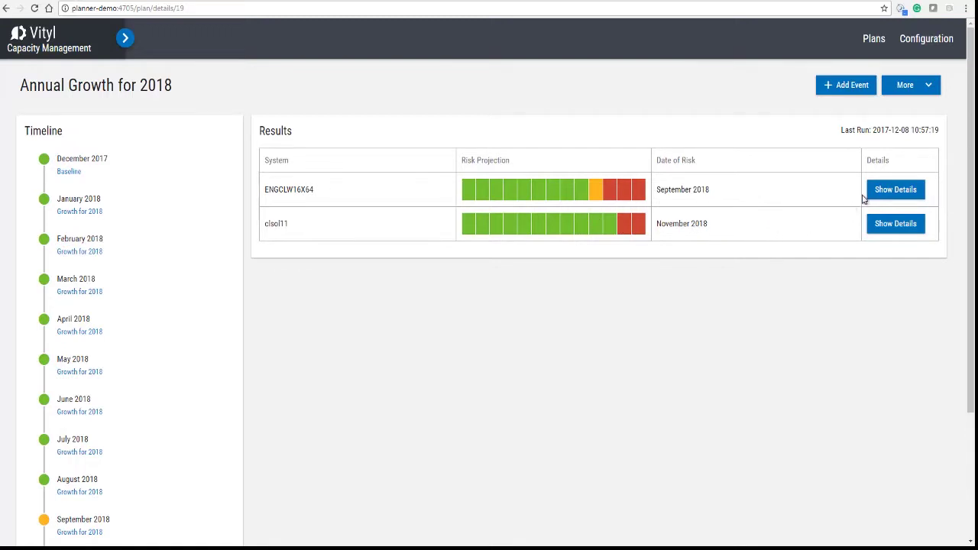
Show the details of system ENGCLW16X64 and review its workload advice, sorted by status.
{"action": "left_click", "coordinate": [887, 194]}
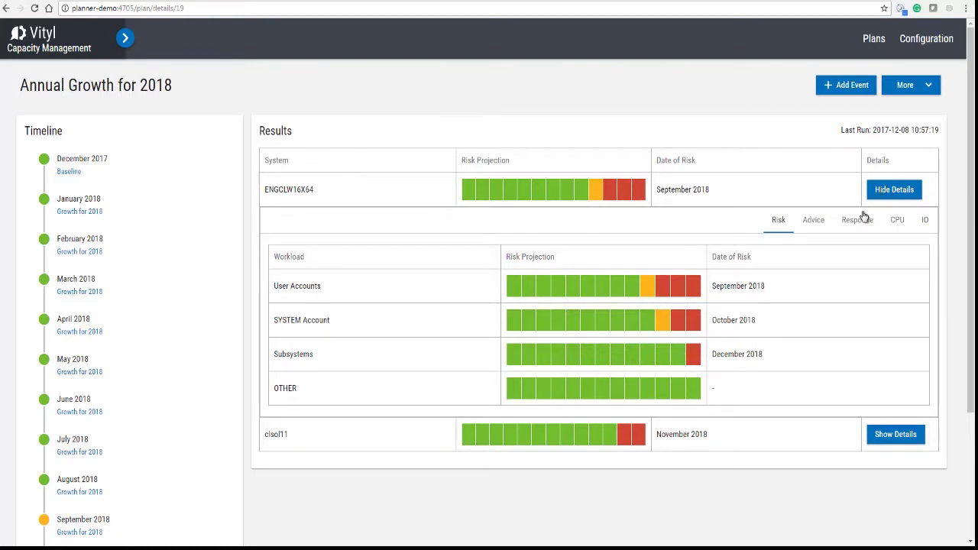
{"action": "left_click", "coordinate": [813, 220]}
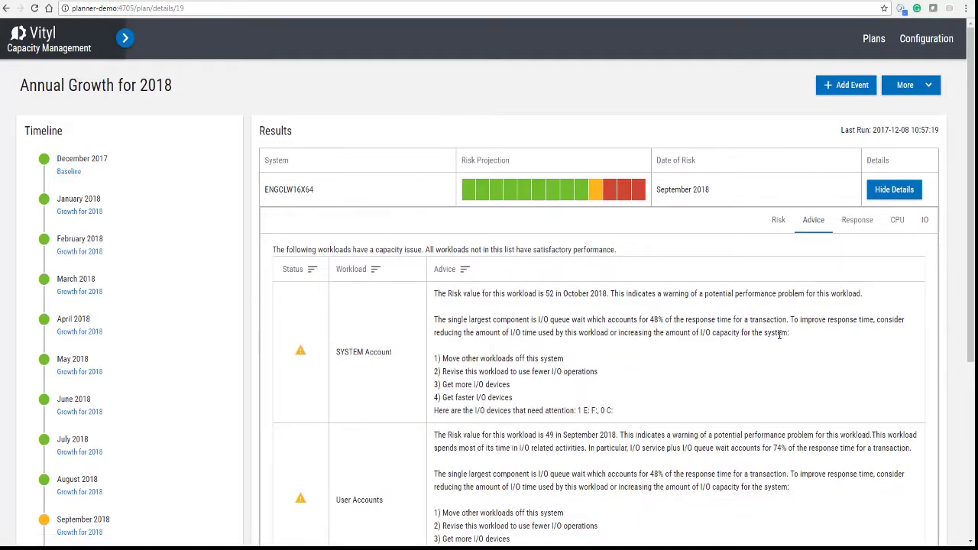
{"action": "scroll", "coordinate": [779, 335], "scroll_direction": "down", "scroll_amount": 1}
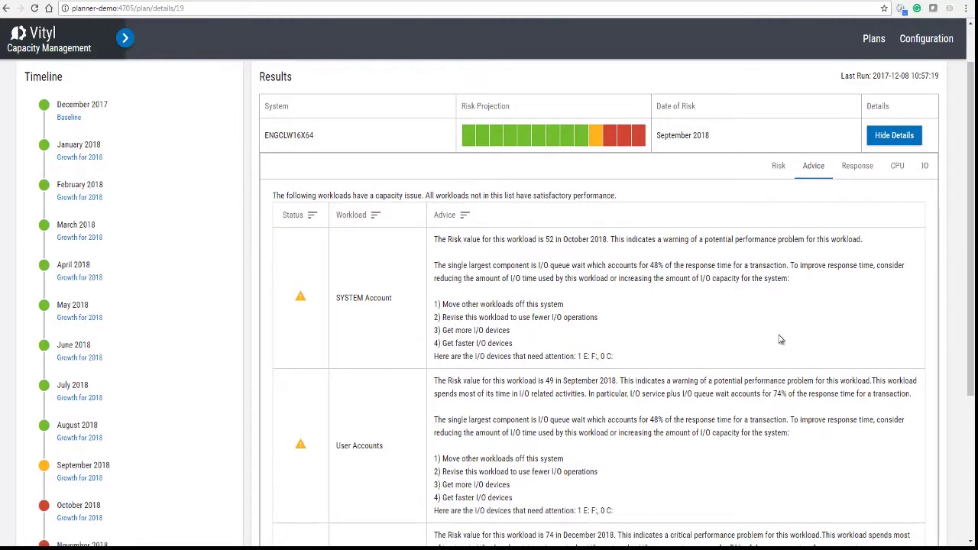
{"action": "scroll", "coordinate": [780, 339], "scroll_direction": "down", "scroll_amount": 3}
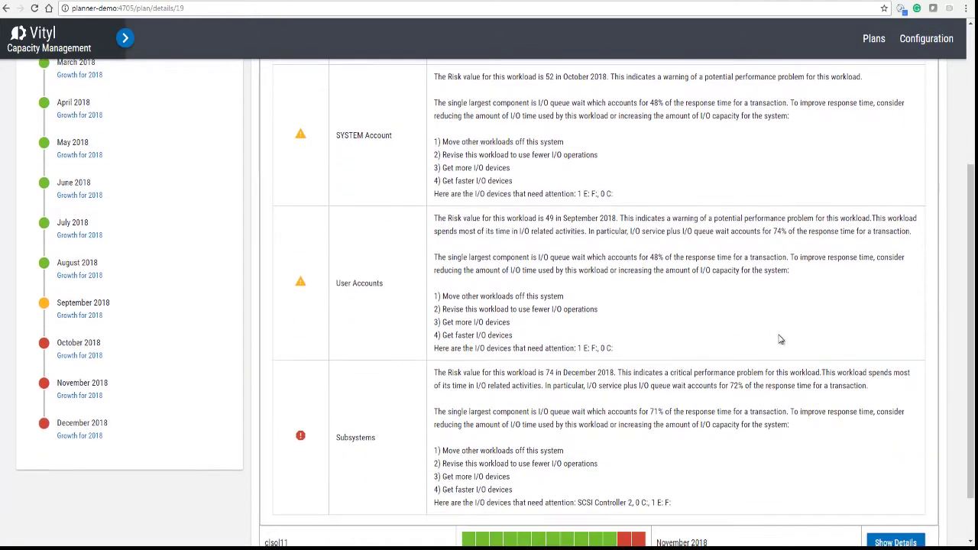
{"action": "scroll", "coordinate": [780, 339], "scroll_direction": "up", "scroll_amount": 2}
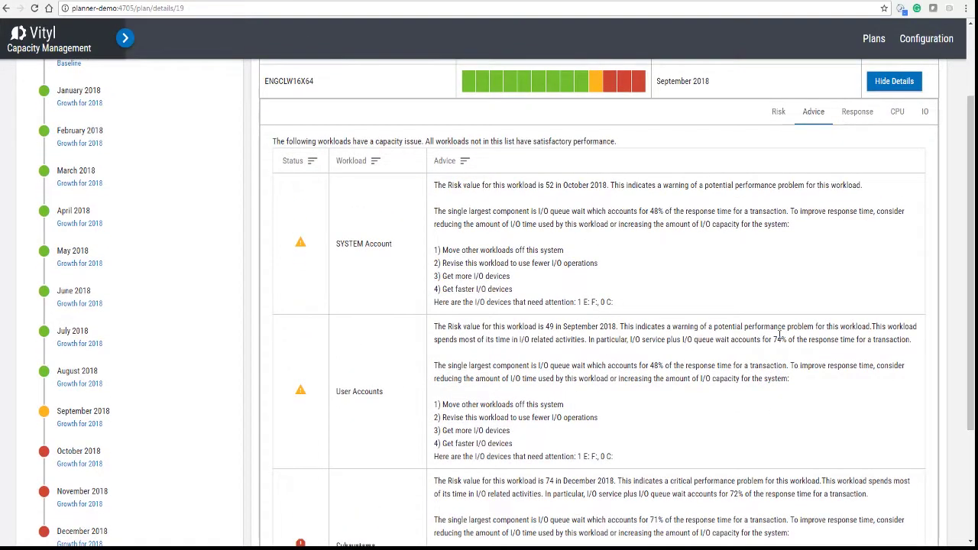
{"action": "left_click", "coordinate": [309, 168]}
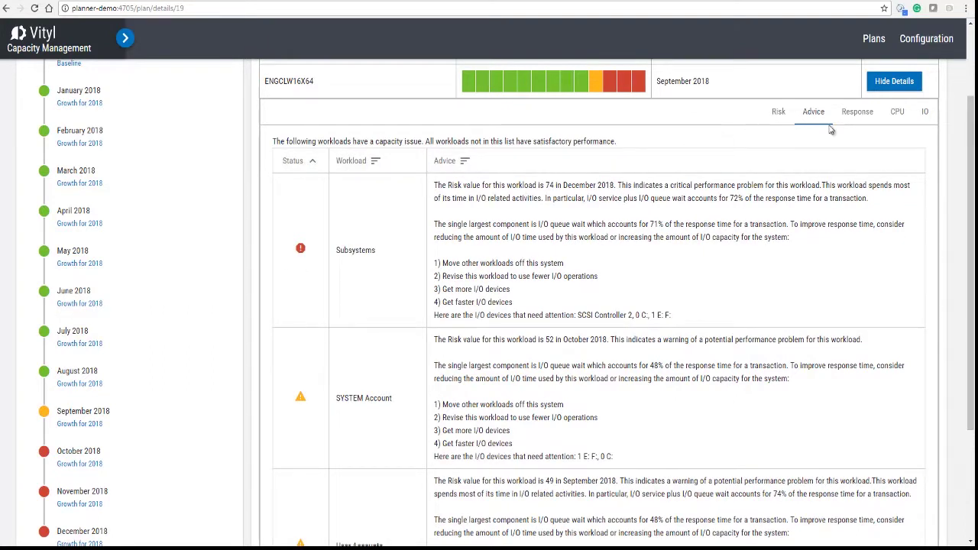
Examine the response time breakdown charts for every workload of ENGCLW16X64.
{"action": "left_click", "coordinate": [859, 115]}
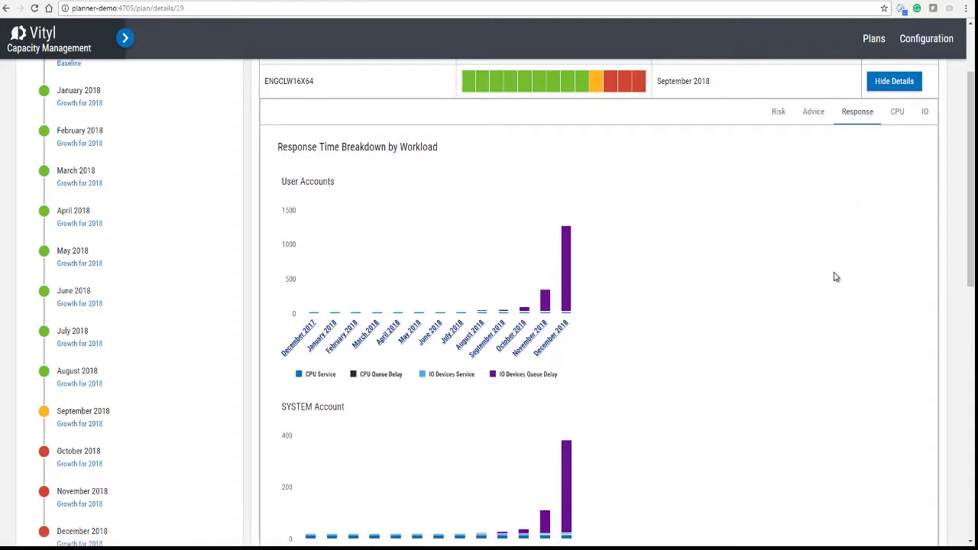
{"action": "scroll", "coordinate": [835, 284], "scroll_direction": "down", "scroll_amount": 4}
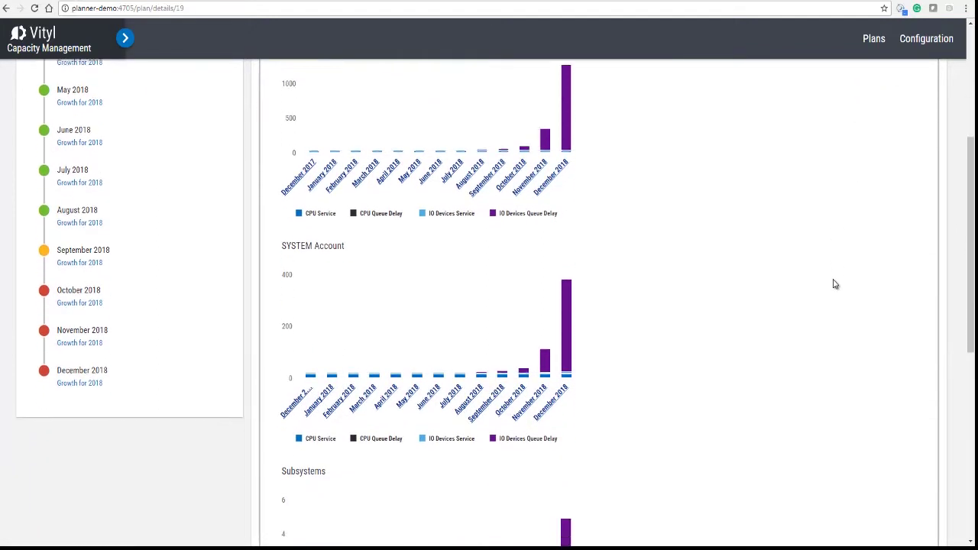
{"action": "scroll", "coordinate": [835, 284], "scroll_direction": "down", "scroll_amount": 5}
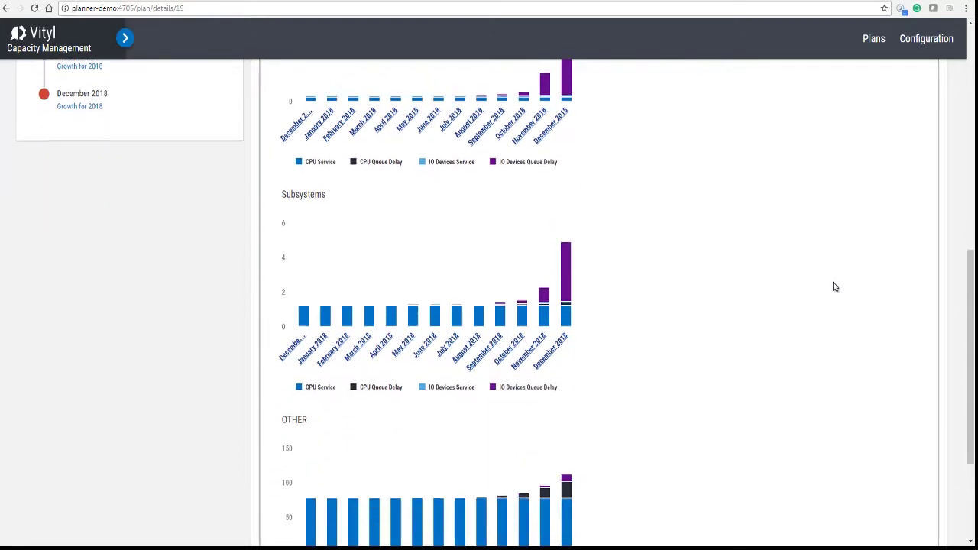
{"action": "scroll", "coordinate": [835, 286], "scroll_direction": "down", "scroll_amount": 1}
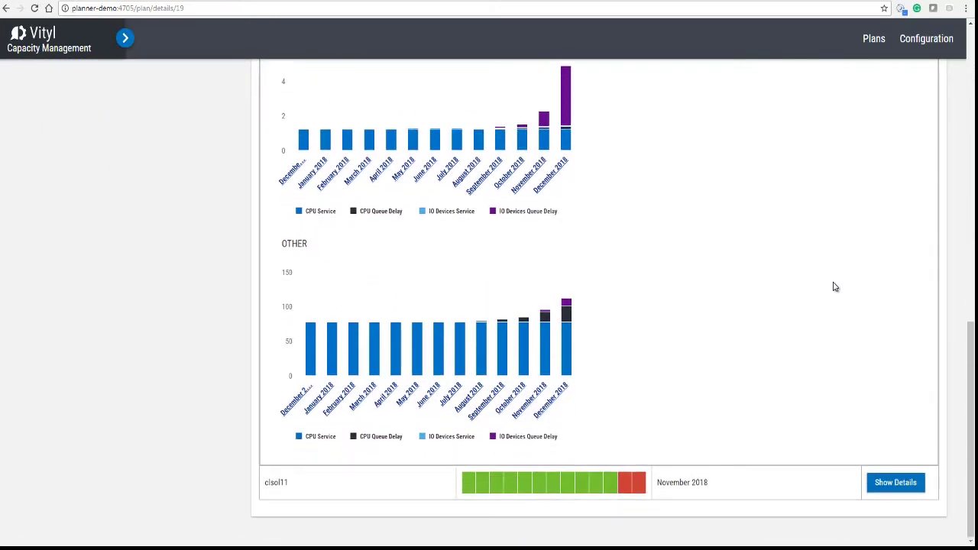
{"action": "scroll", "coordinate": [835, 286], "scroll_direction": "up", "scroll_amount": 5}
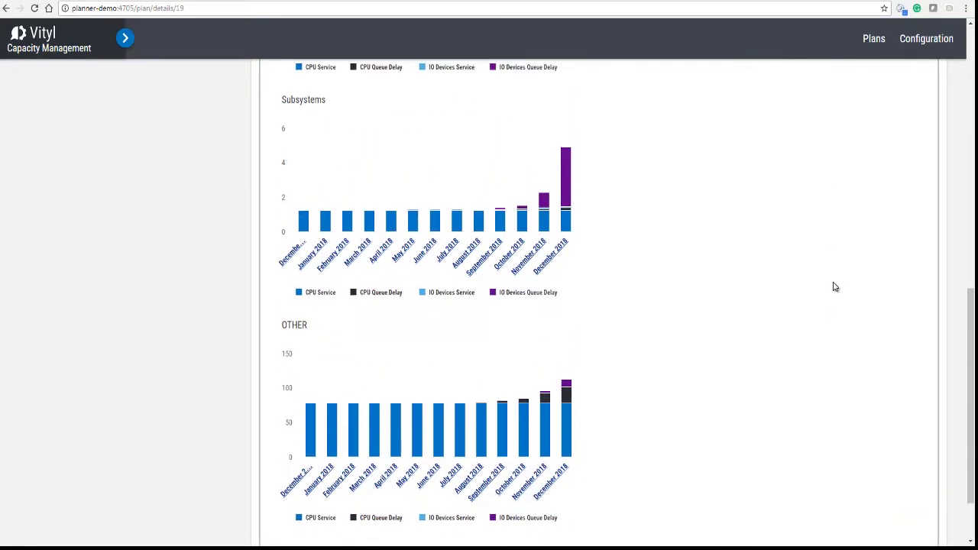
{"action": "scroll", "coordinate": [835, 286], "scroll_direction": "up", "scroll_amount": 3}
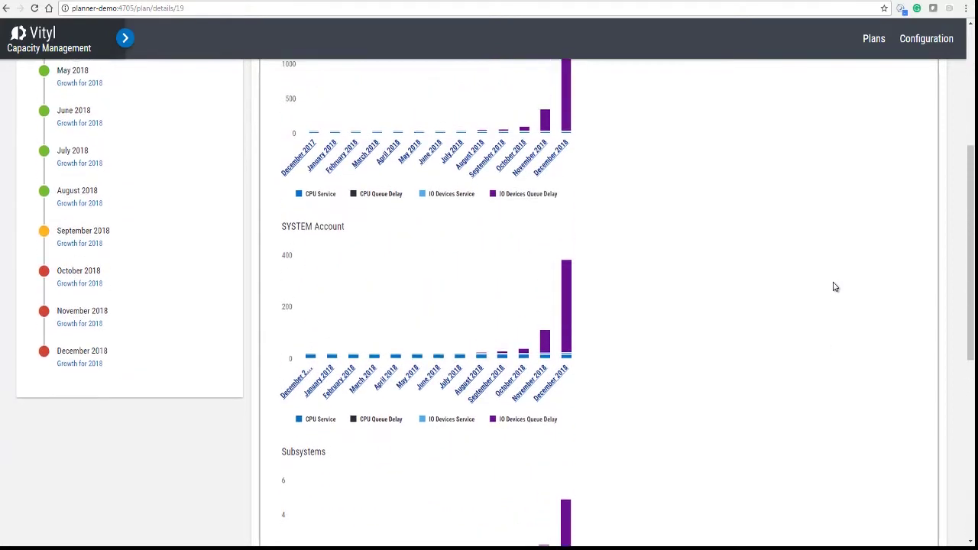
{"action": "scroll", "coordinate": [835, 286], "scroll_direction": "up", "scroll_amount": 2}
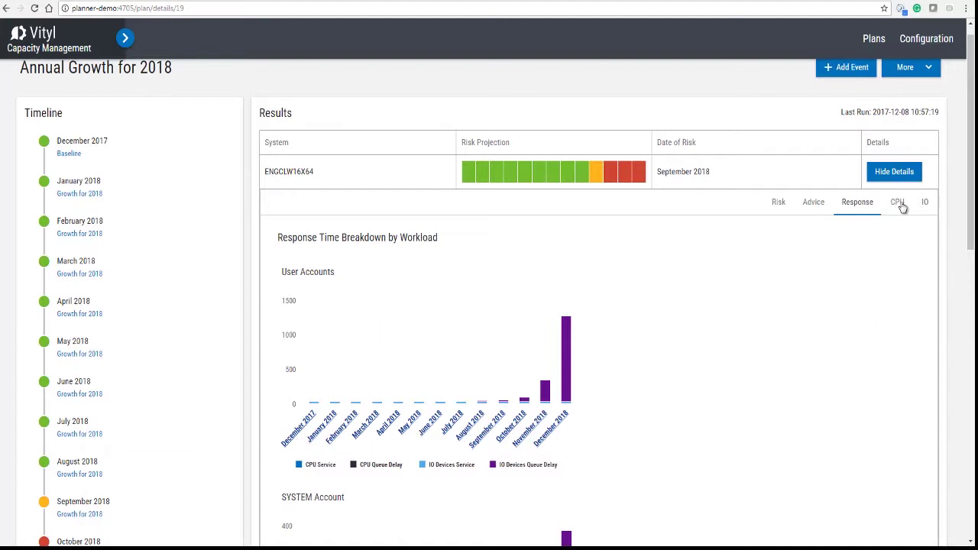
View the CPU % Busy by Workload chart for ENGCLW16X64.
{"action": "left_click", "coordinate": [900, 201]}
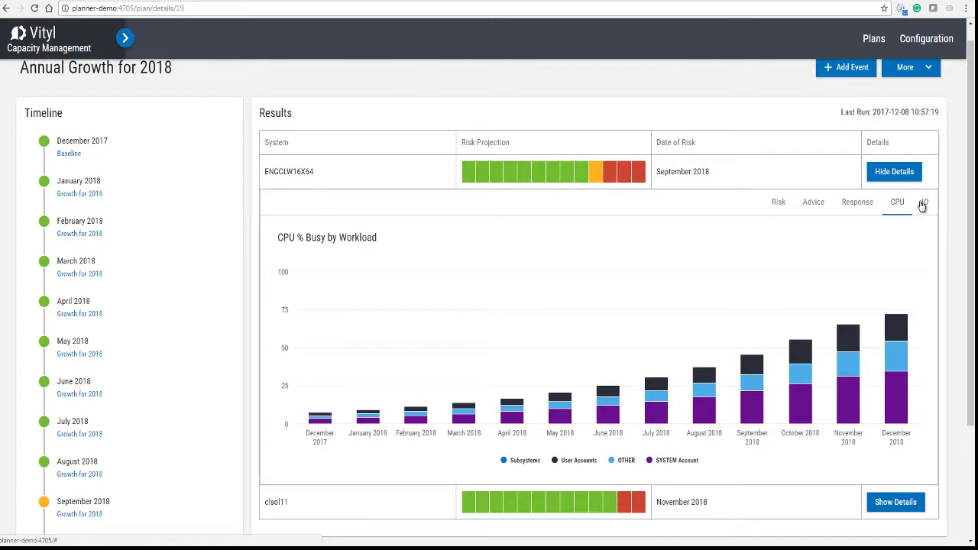
{"action": "scroll", "coordinate": [882, 275], "scroll_direction": "down", "scroll_amount": 3}
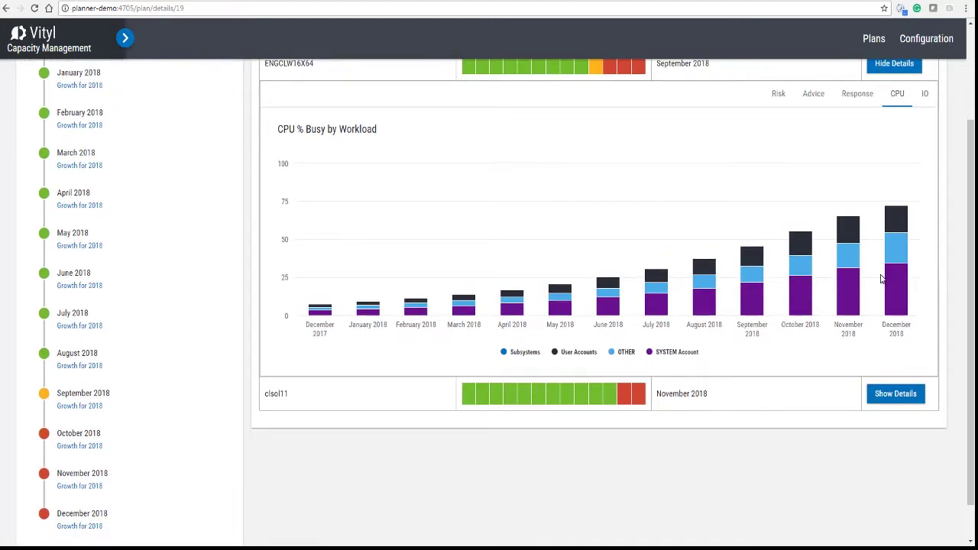
{"action": "scroll", "coordinate": [883, 278], "scroll_direction": "up", "scroll_amount": 3}
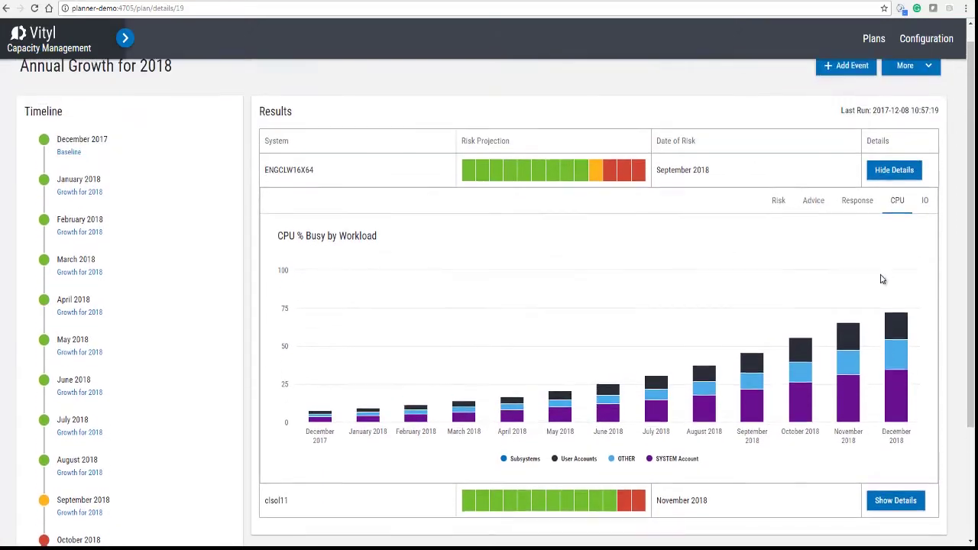
Inspect data points on the IO Device % Busy chart for ENGCLW16X64, and return to its workload risk overview.
{"action": "left_click", "coordinate": [929, 205]}
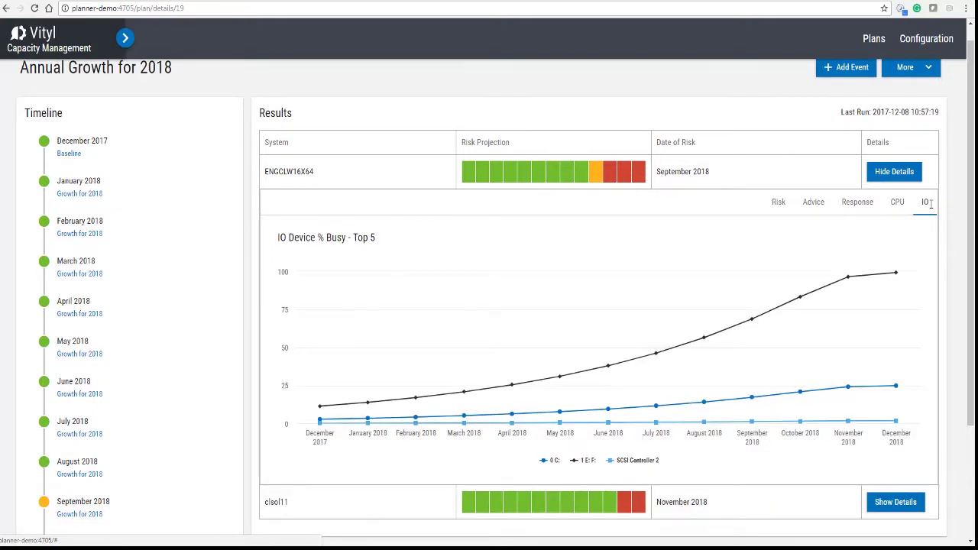
{"action": "scroll", "coordinate": [930, 205], "scroll_direction": "down", "scroll_amount": 1}
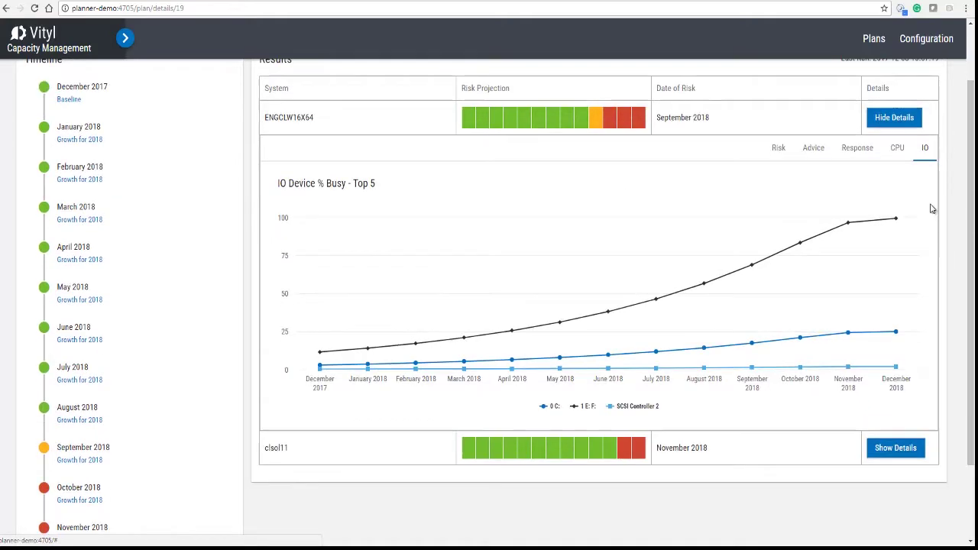
{"action": "scroll", "coordinate": [931, 204], "scroll_direction": "up", "scroll_amount": 1}
{"action": "mouse_move", "coordinate": [868, 321]}
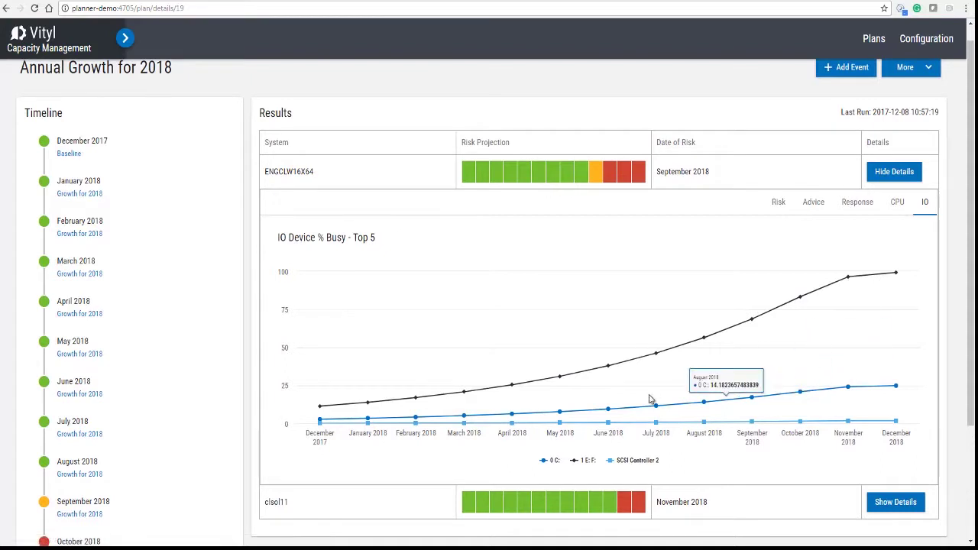
{"action": "mouse_move", "coordinate": [560, 384]}
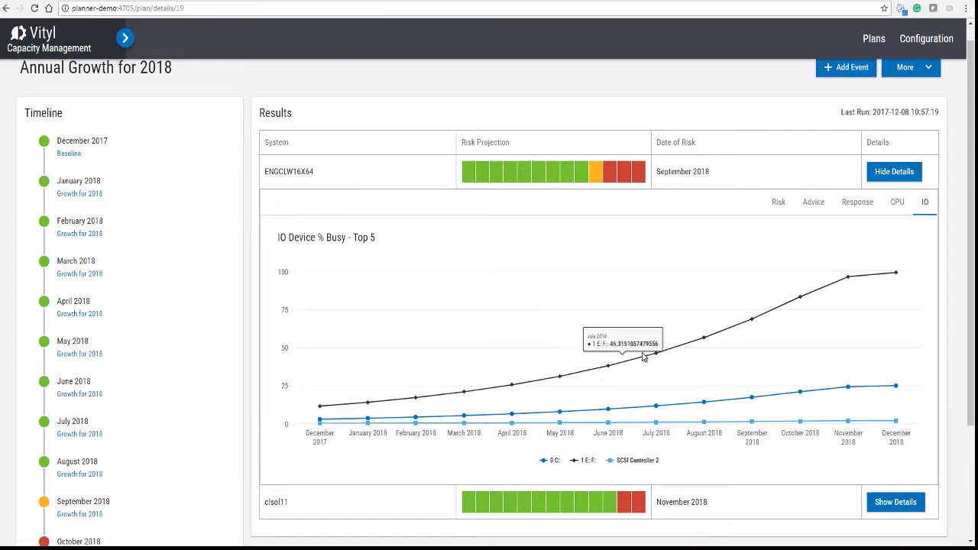
{"action": "left_click", "coordinate": [780, 205]}
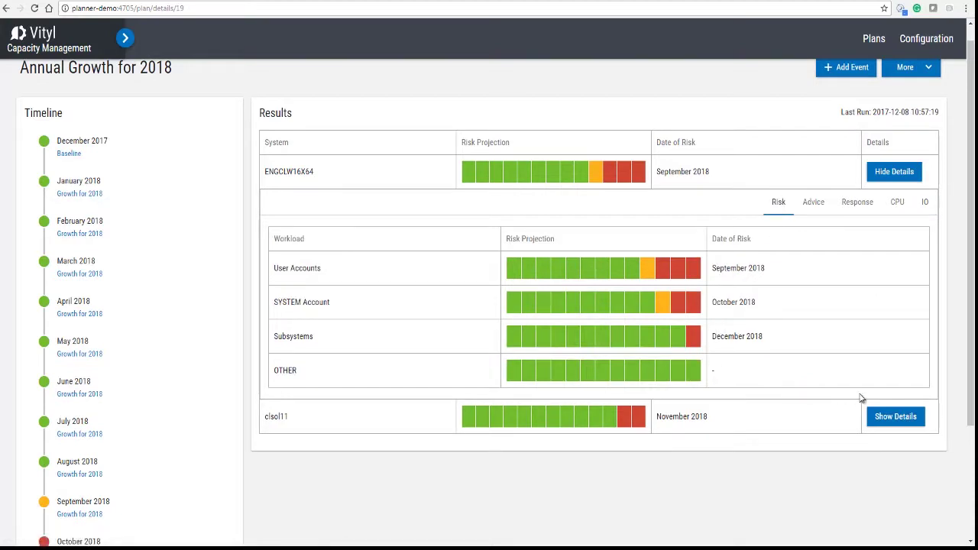
Show the details of system clsol11, read its workload advice sorted by status, and collapse the details.
{"action": "left_click", "coordinate": [891, 419]}
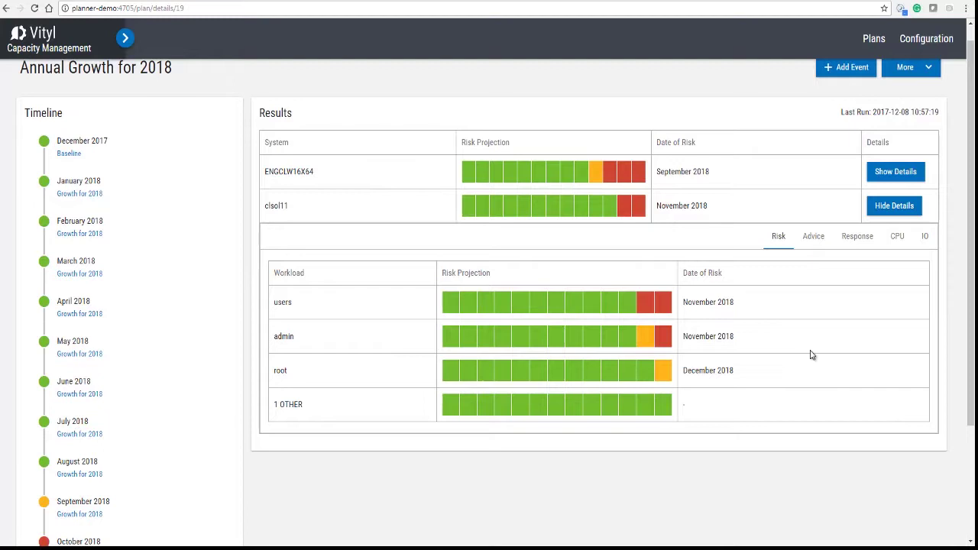
{"action": "left_click", "coordinate": [816, 237]}
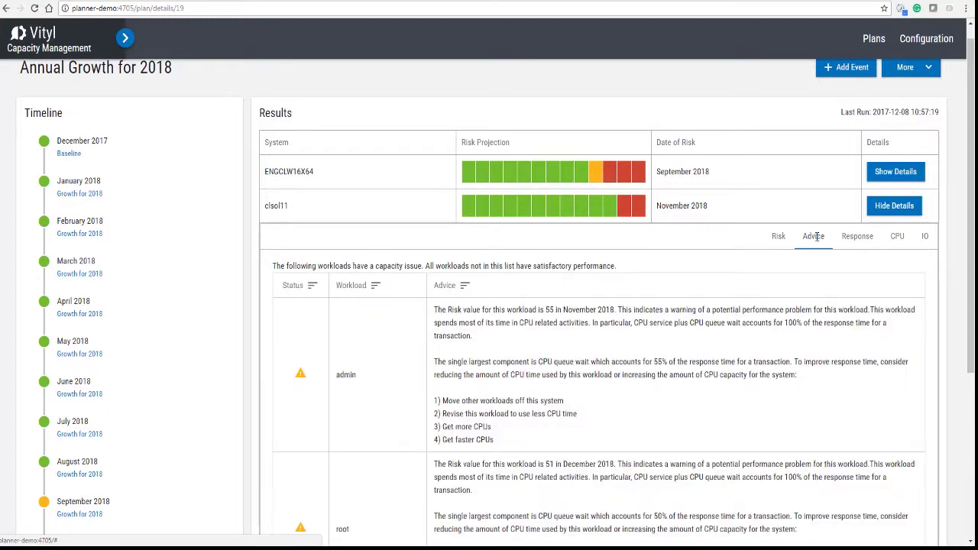
{"action": "left_click", "coordinate": [315, 288]}
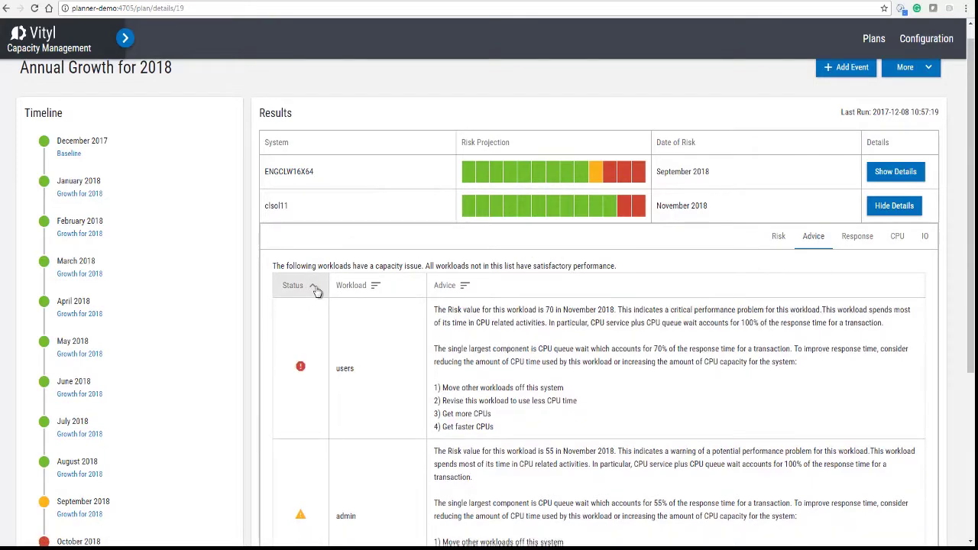
{"action": "scroll", "coordinate": [518, 389], "scroll_direction": "down", "scroll_amount": 3}
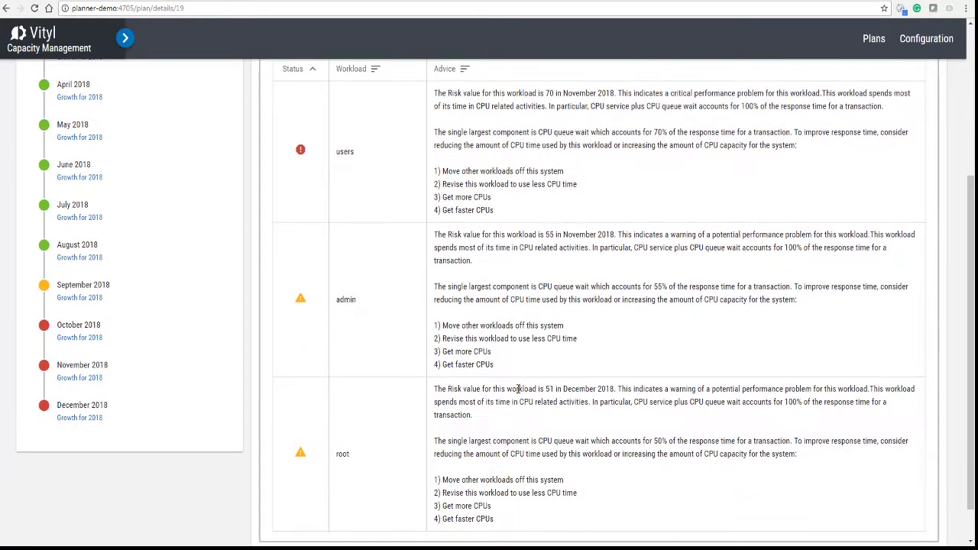
{"action": "scroll", "coordinate": [518, 389], "scroll_direction": "up", "scroll_amount": 3}
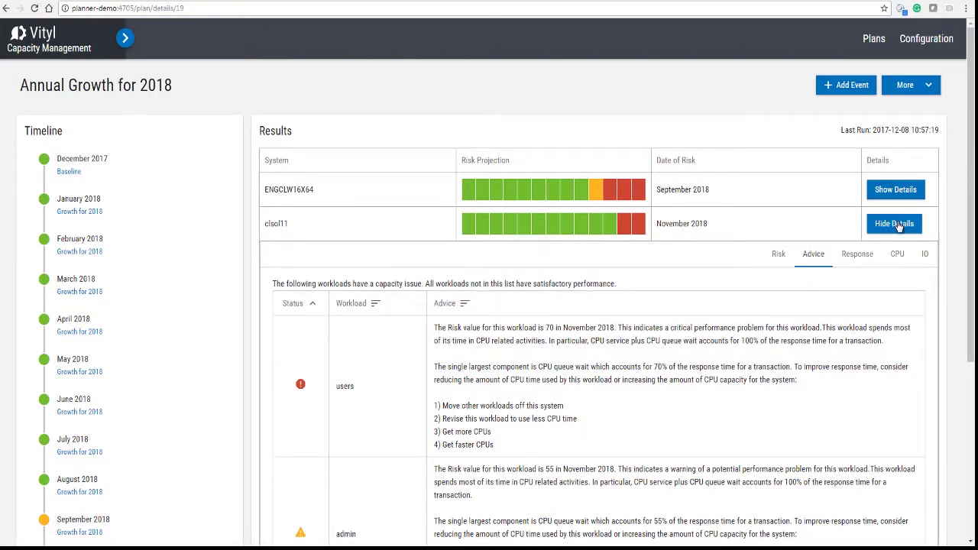
{"action": "left_click", "coordinate": [899, 225]}
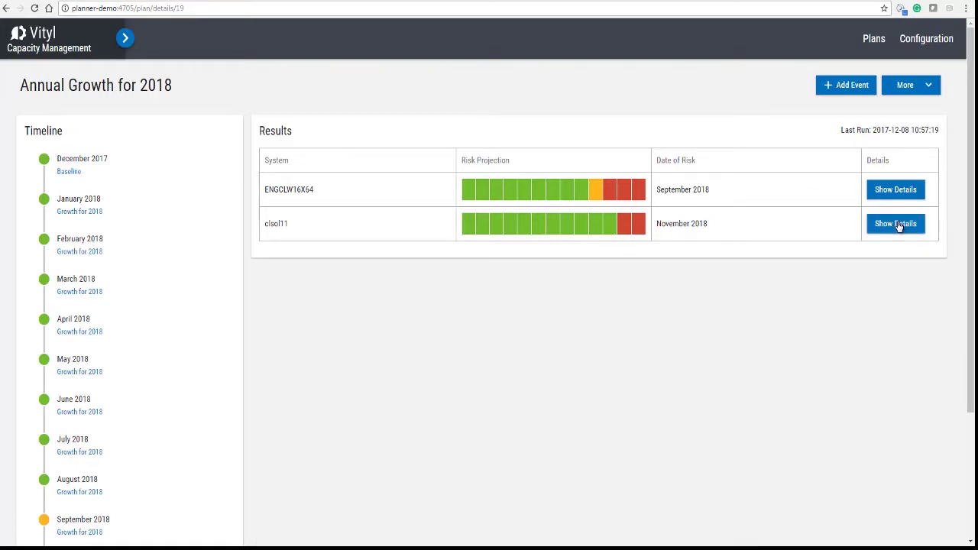
Add an Immediate Growth event to the plan and enter New Customer as its event name.
{"action": "left_click", "coordinate": [834, 87]}
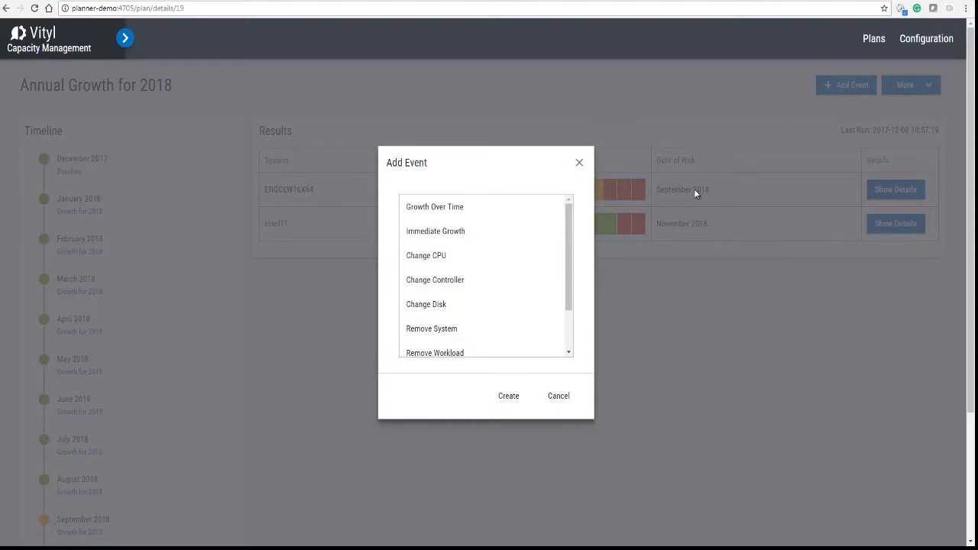
{"action": "left_click", "coordinate": [450, 236]}
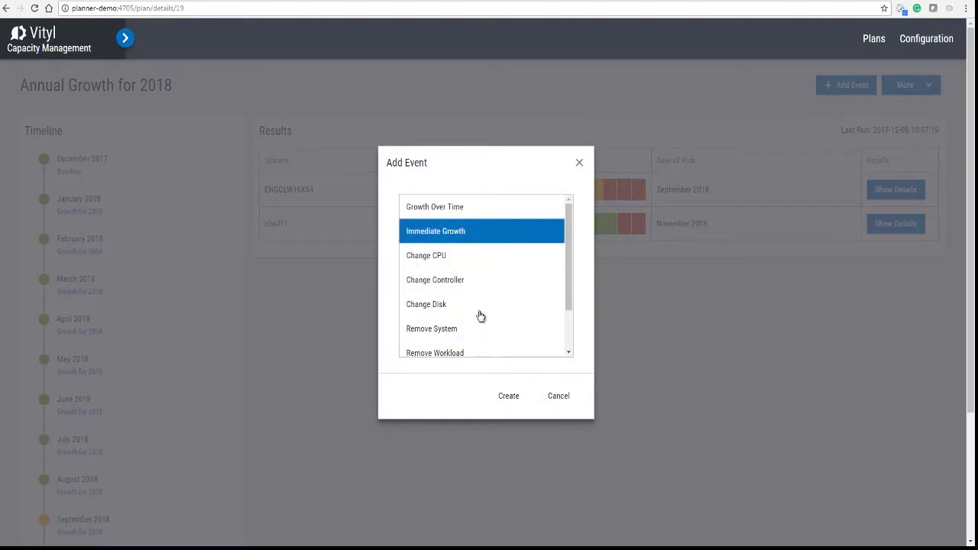
{"action": "left_click", "coordinate": [507, 398]}
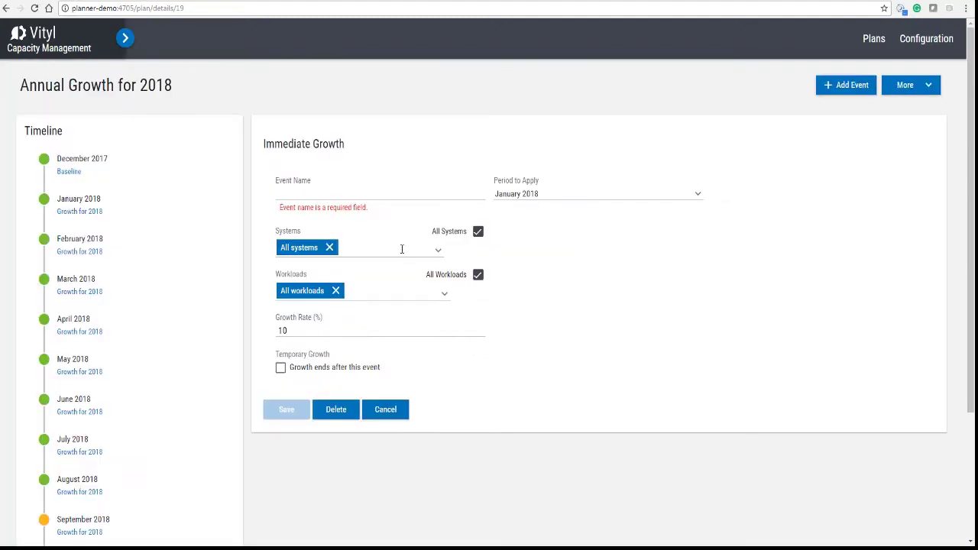
{"action": "left_click", "coordinate": [370, 196]}
{"action": "type", "text": "New Customer"}
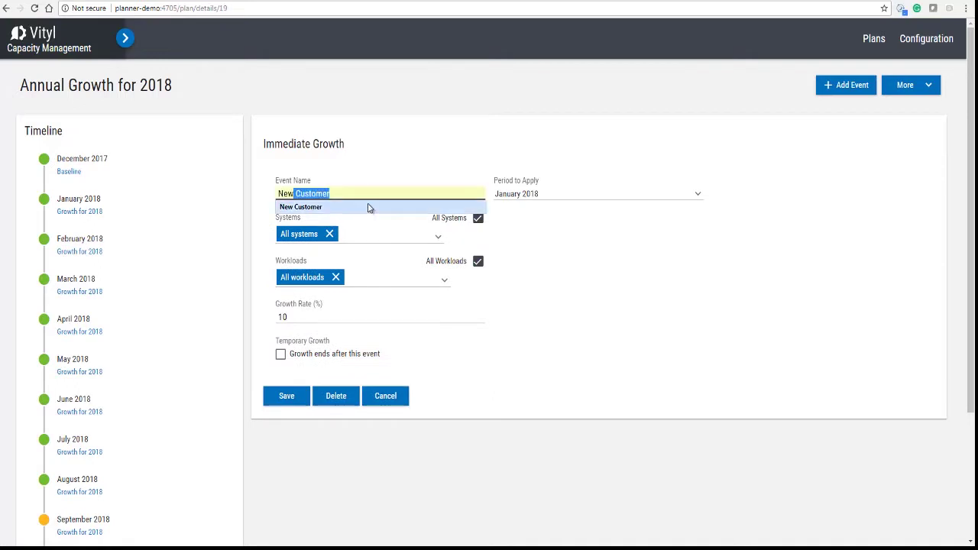
{"action": "left_click", "coordinate": [371, 208]}
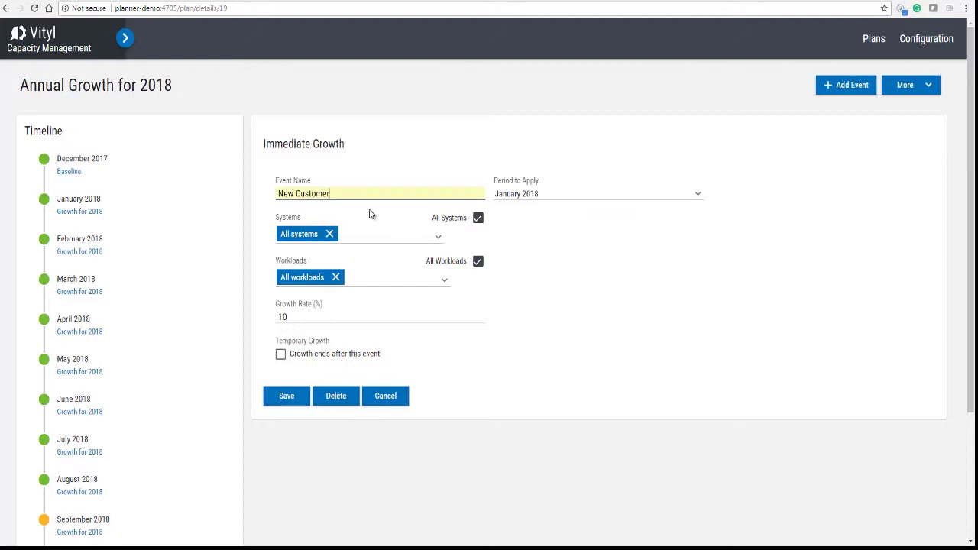
Set the New Customer event's growth rate to 100% and its period to July 2018, and save the event.
{"action": "left_click", "coordinate": [312, 317]}
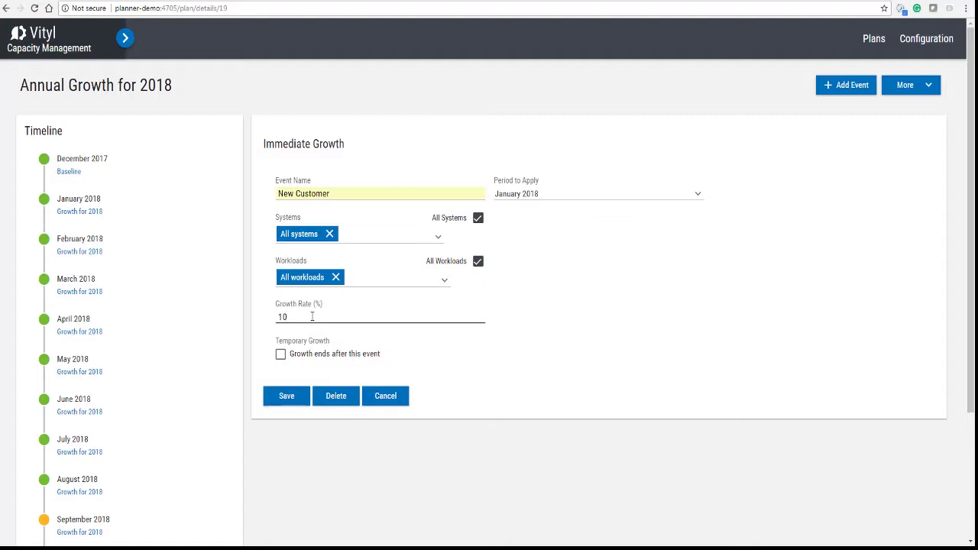
{"action": "type", "text": "0"}
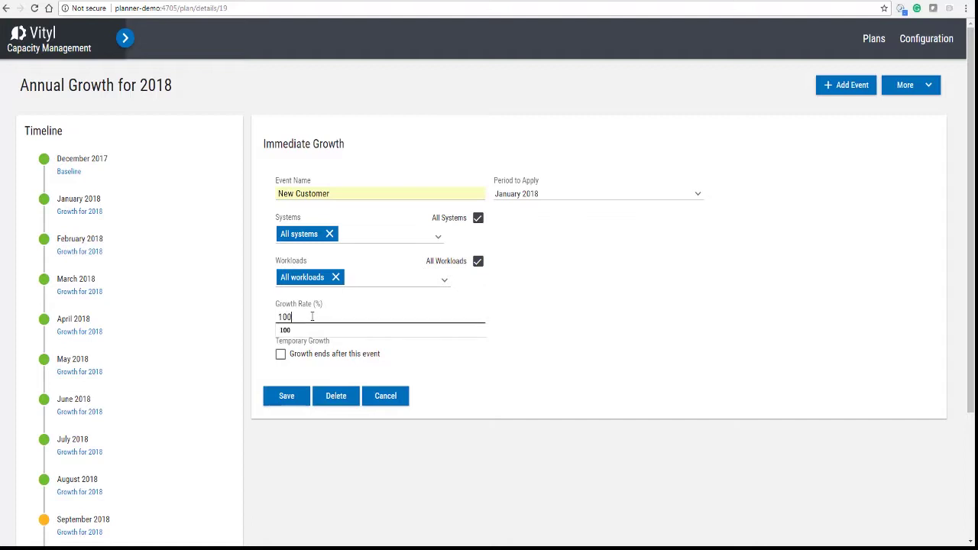
{"action": "left_click", "coordinate": [456, 391]}
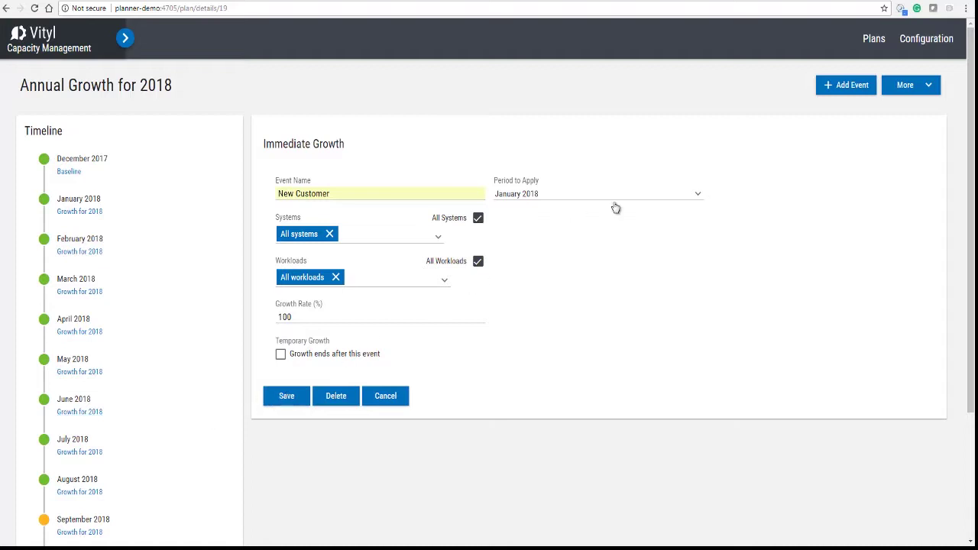
{"action": "left_click", "coordinate": [704, 199]}
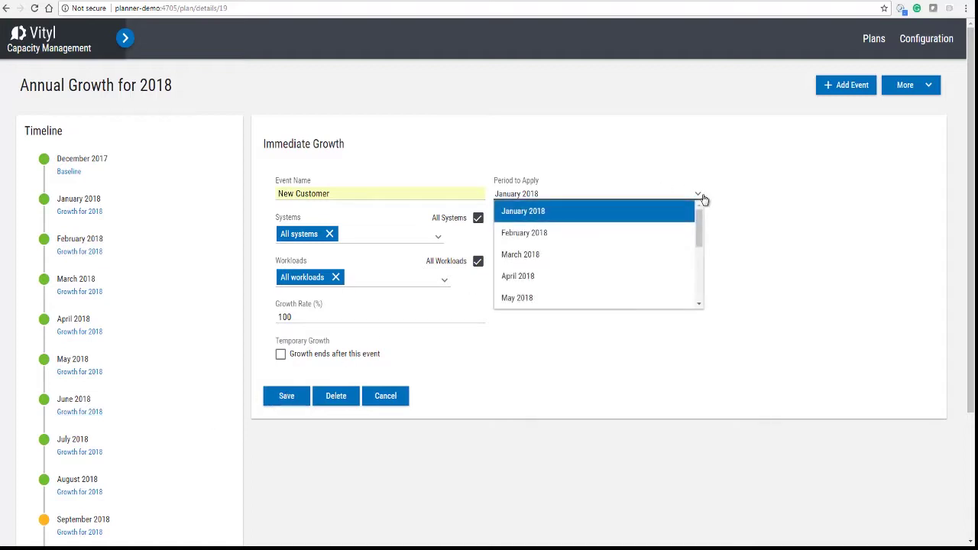
{"action": "scroll", "coordinate": [646, 259], "scroll_direction": "down", "scroll_amount": 1}
{"action": "scroll", "coordinate": [646, 259], "scroll_direction": "down", "scroll_amount": 1}
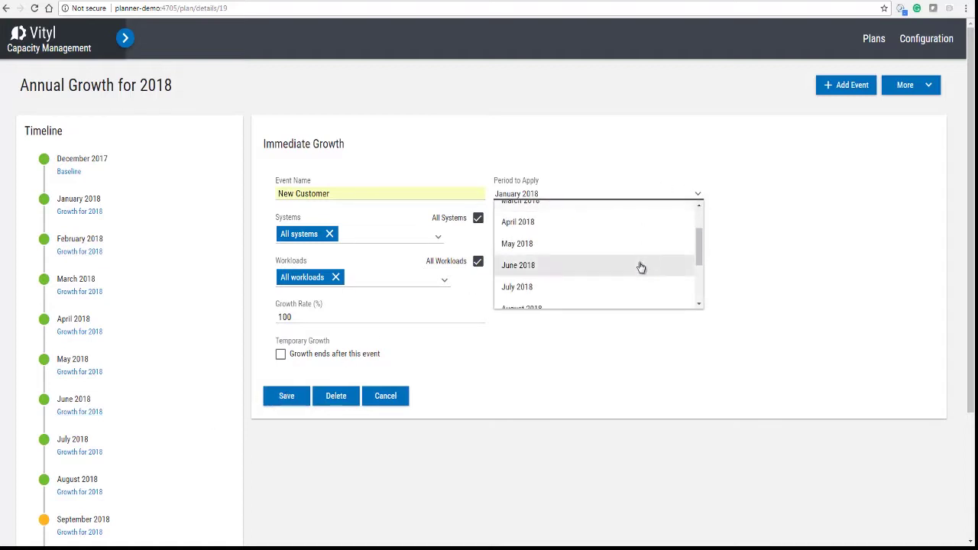
{"action": "left_click", "coordinate": [611, 292]}
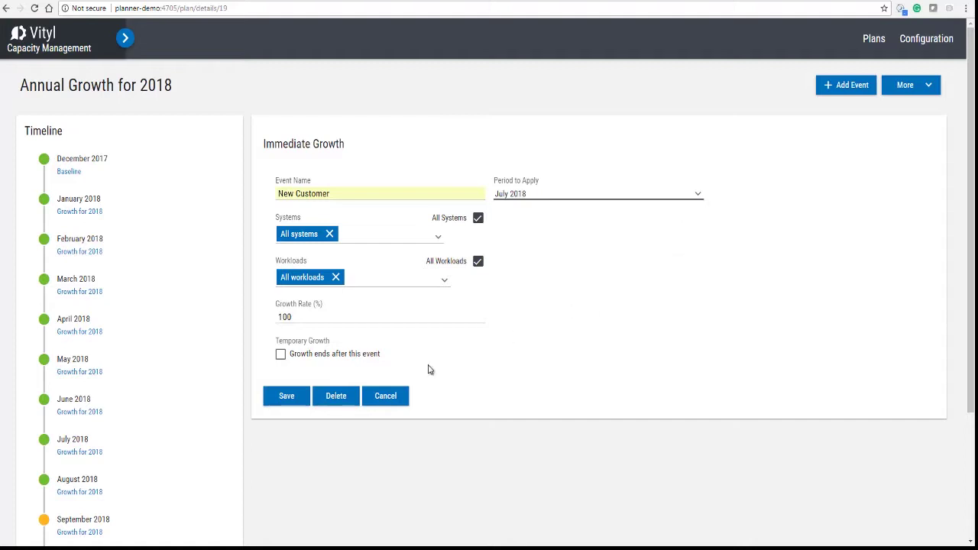
{"action": "left_click", "coordinate": [281, 403]}
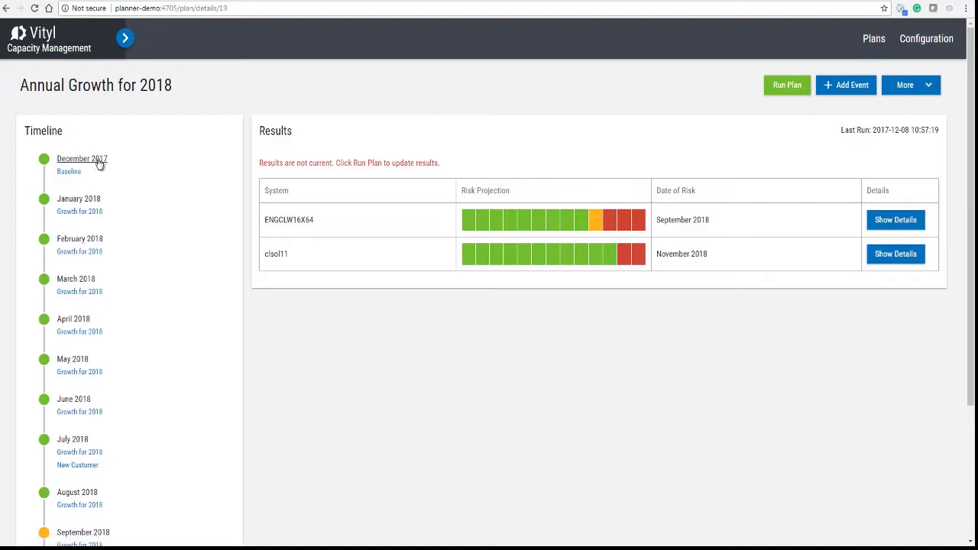
Run the plan with the New Customer event and view the workload risk details of clsol11 and ENGCLW16X64.
{"action": "left_click", "coordinate": [790, 85]}
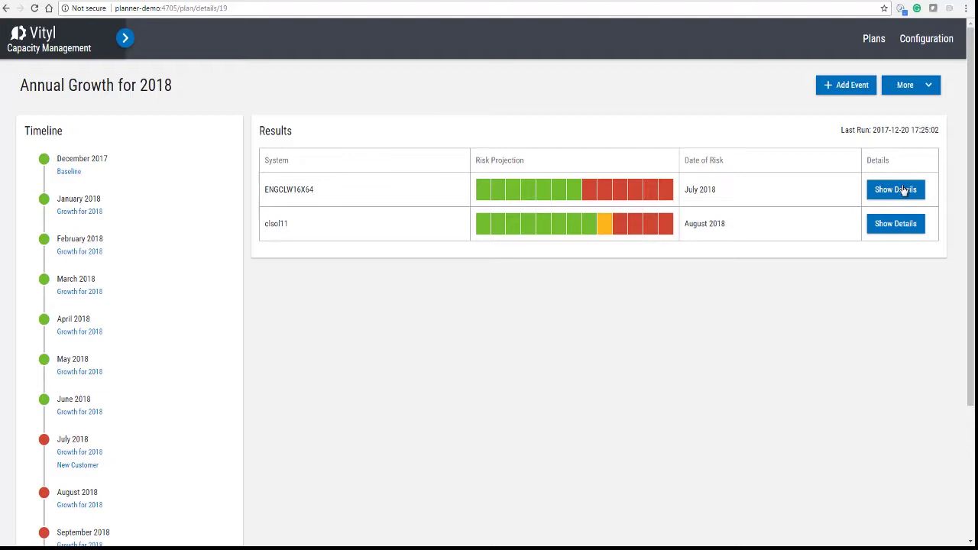
{"action": "left_click", "coordinate": [898, 231]}
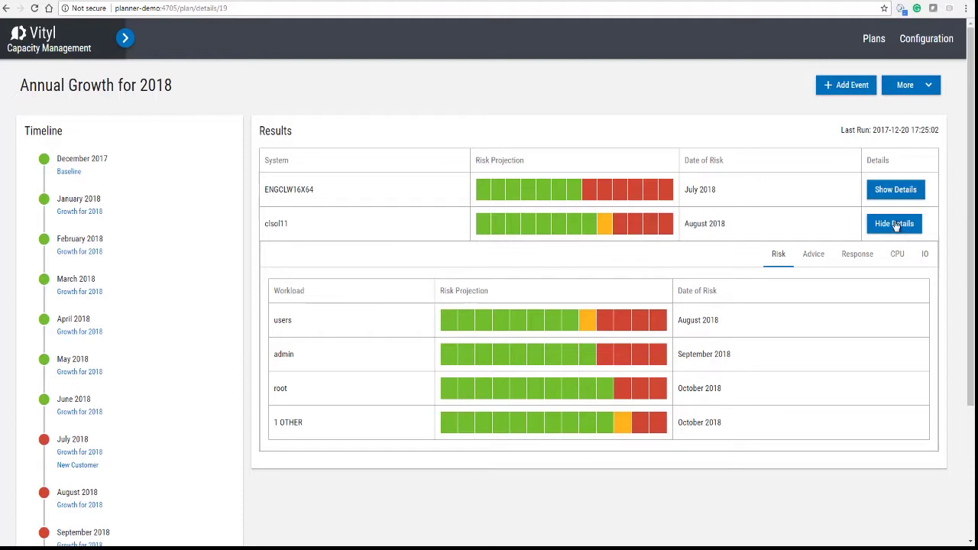
{"action": "left_click", "coordinate": [900, 196]}
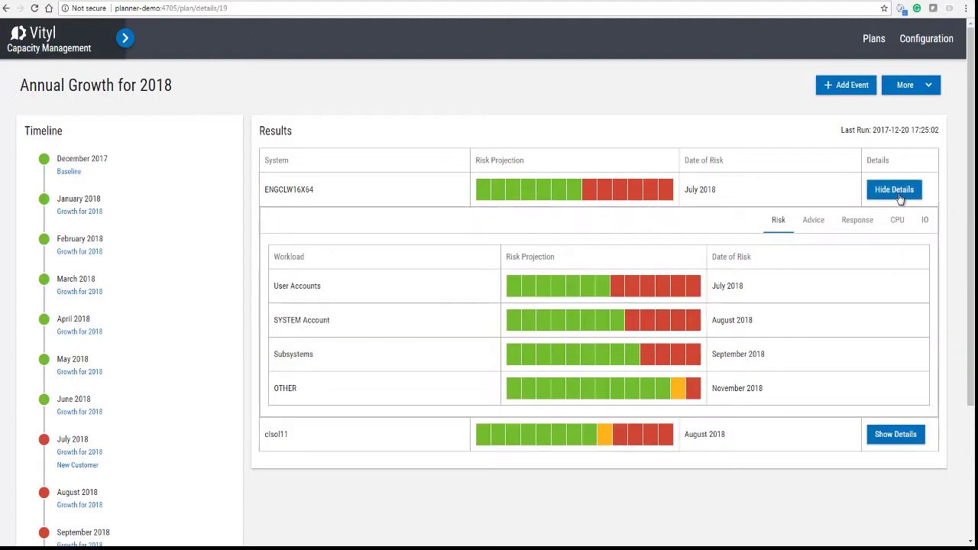
Show the details of clsol11 again, read its workload advice, and collapse the details.
{"action": "left_click", "coordinate": [911, 436]}
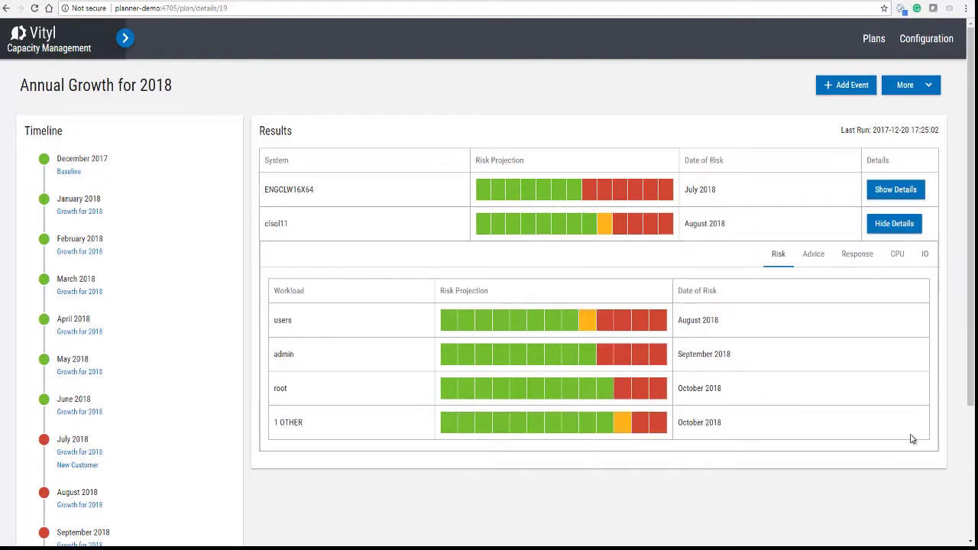
{"action": "left_click", "coordinate": [818, 252]}
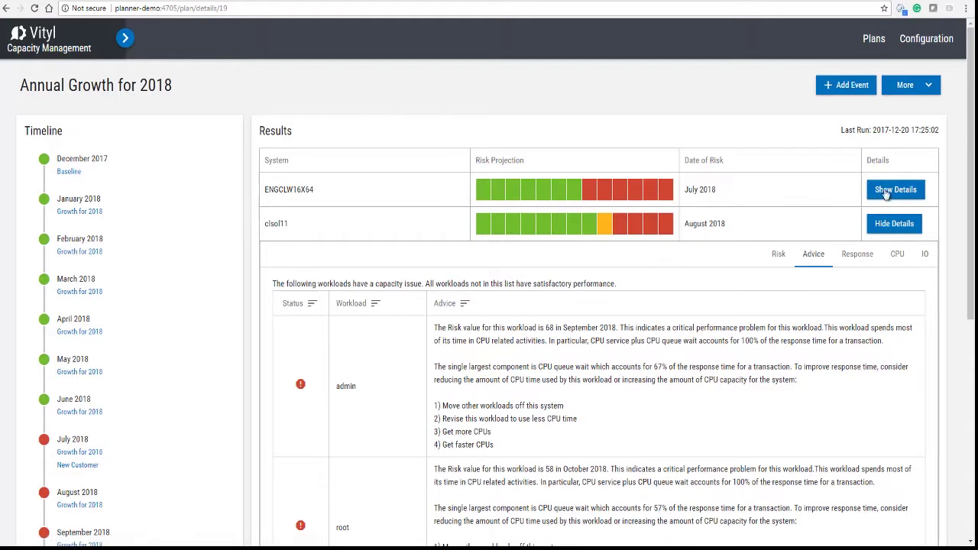
{"action": "left_click", "coordinate": [904, 227]}
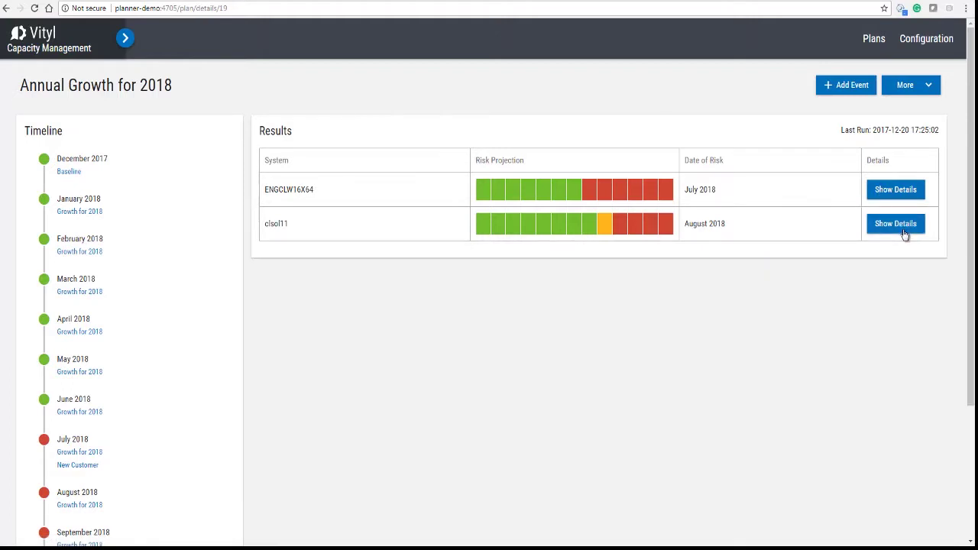
Add a Change CPU event to the plan and enter New Hardware as its event name.
{"action": "left_click", "coordinate": [832, 85]}
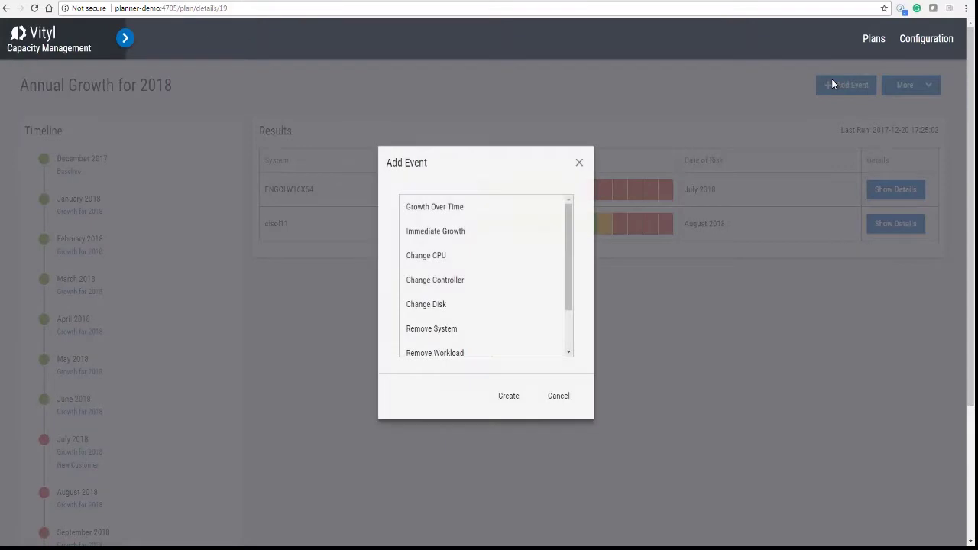
{"action": "left_click", "coordinate": [422, 258]}
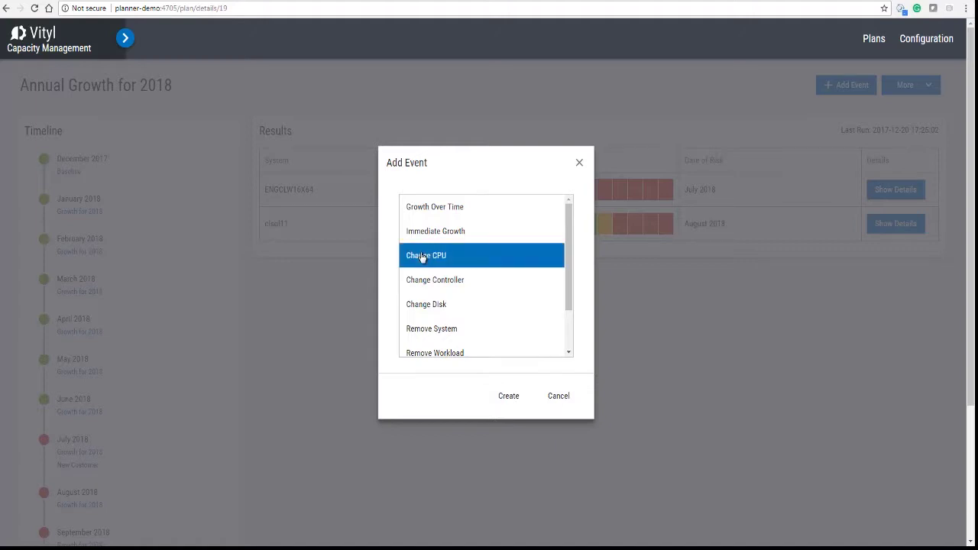
{"action": "left_click", "coordinate": [508, 395]}
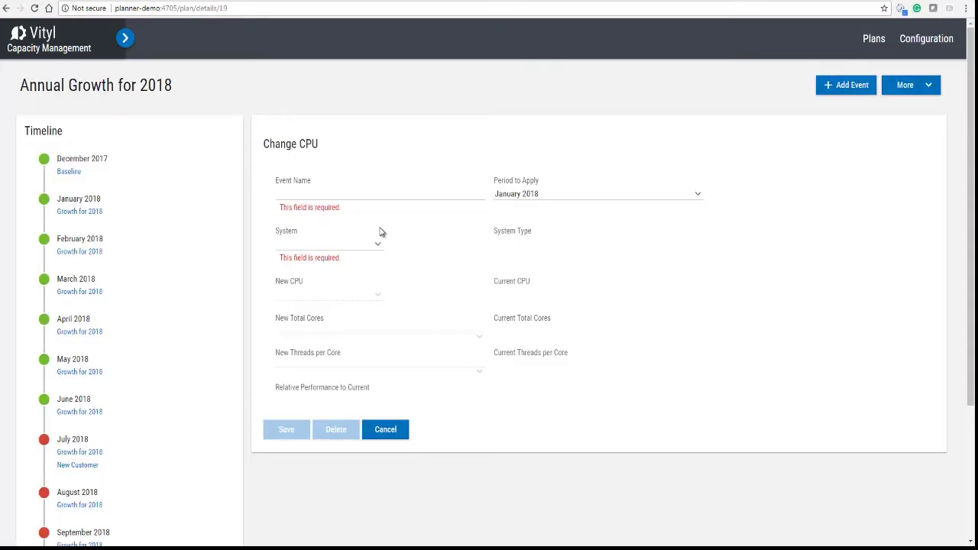
{"action": "left_click", "coordinate": [362, 189]}
{"action": "type", "text": "New "}
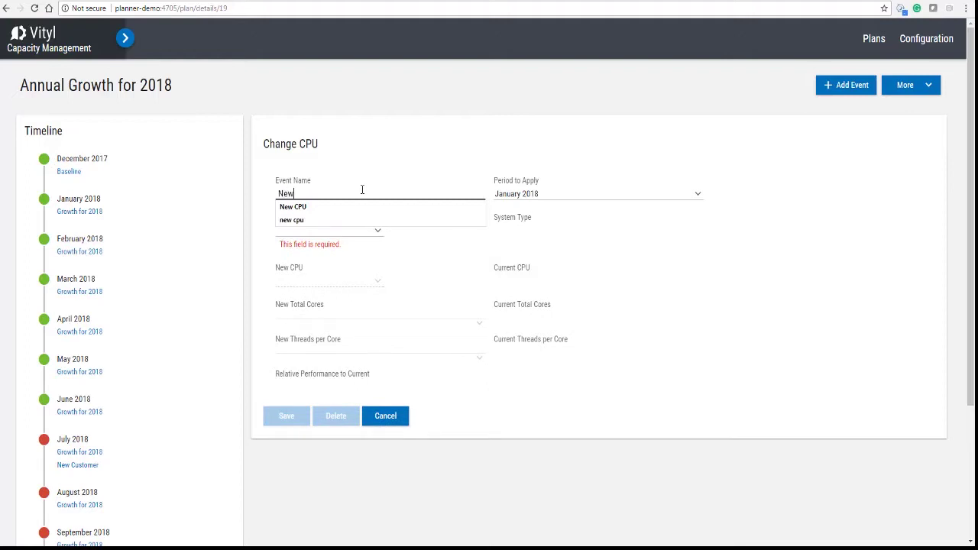
{"action": "type", "text": "Hard"}
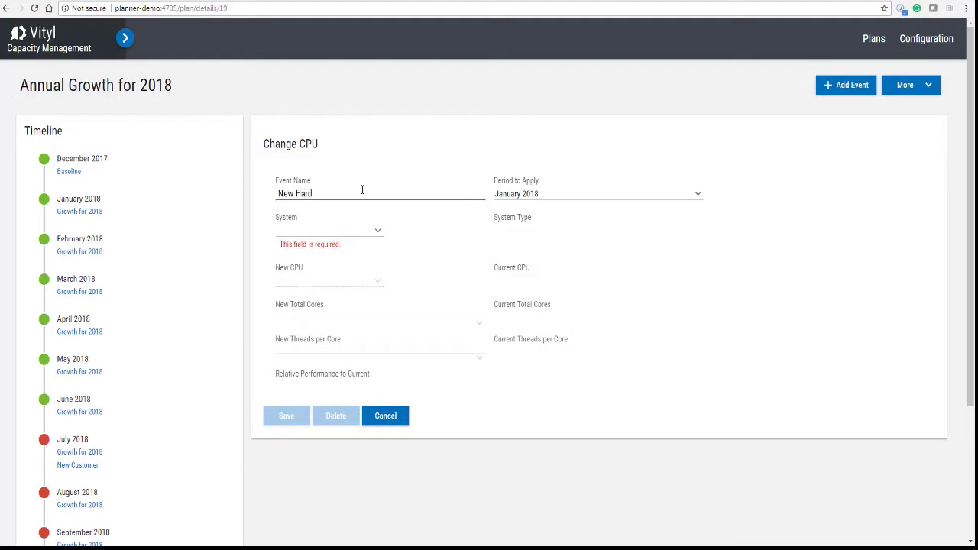
{"action": "type", "text": "ware"}
Apply the New Hardware event to August 2018 and choose clsol11 as its system.
{"action": "left_click", "coordinate": [698, 195]}
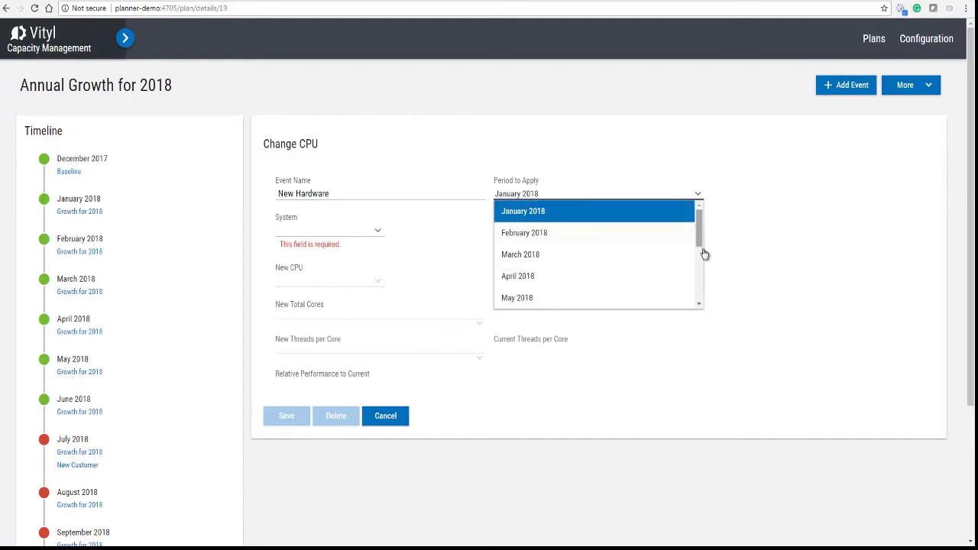
{"action": "left_click_drag", "start_coordinate": [700, 243], "coordinate": [714, 271]}
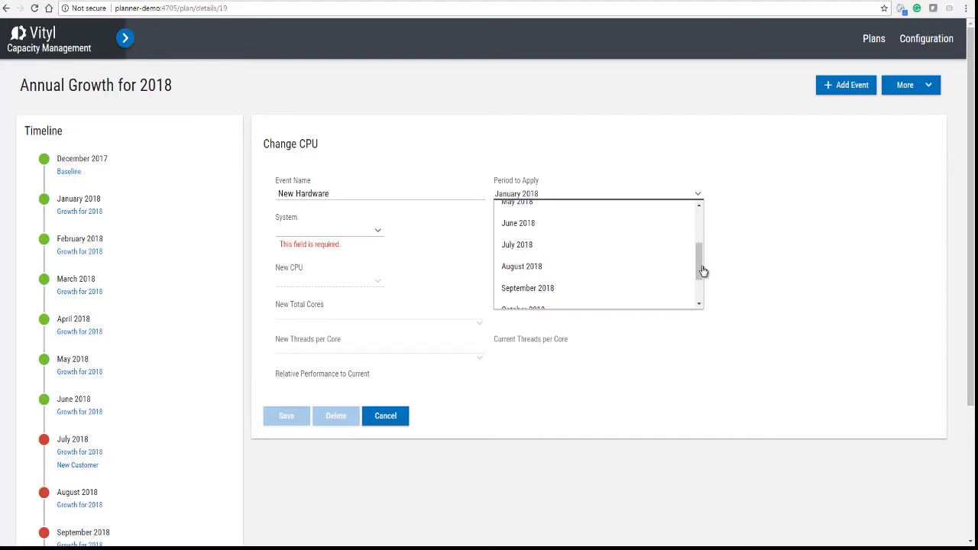
{"action": "left_click", "coordinate": [612, 262]}
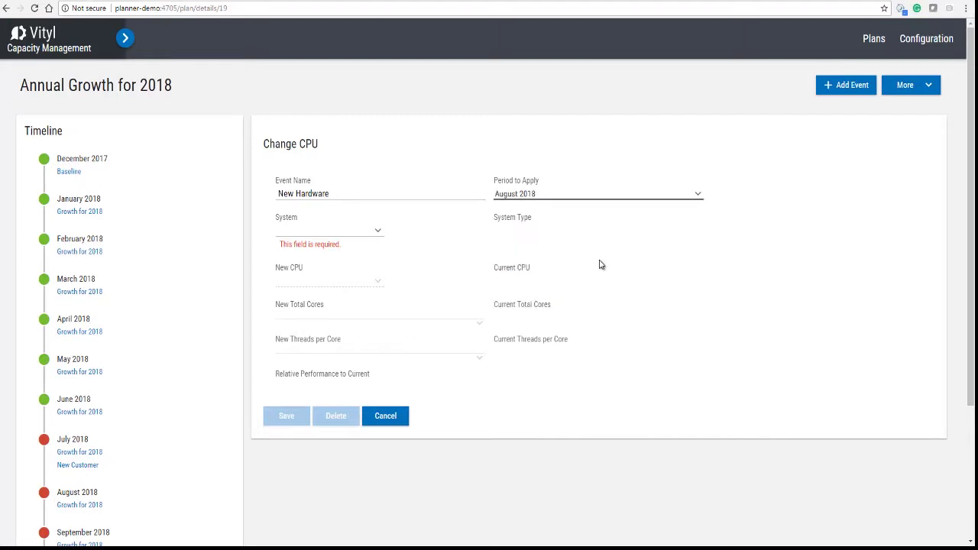
{"action": "left_click", "coordinate": [378, 231]}
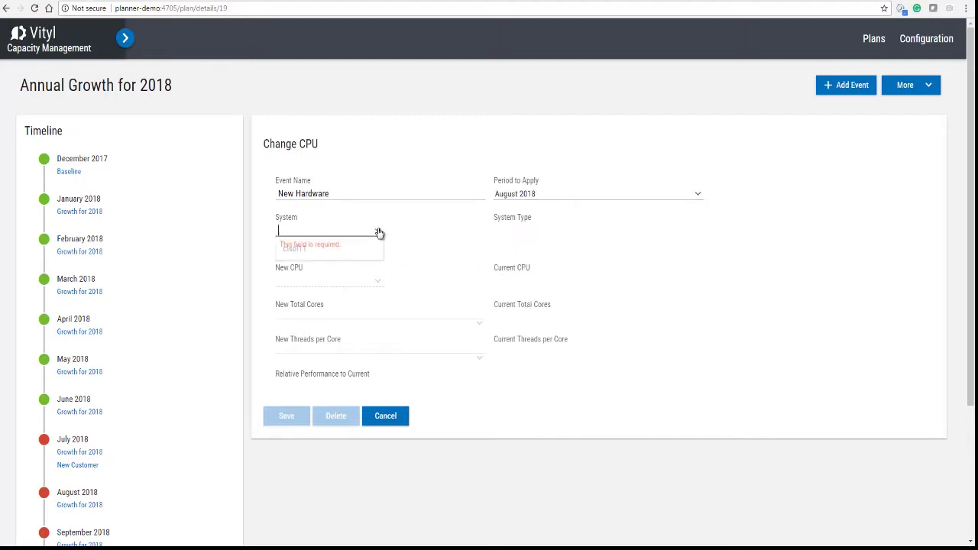
{"action": "left_click", "coordinate": [307, 249]}
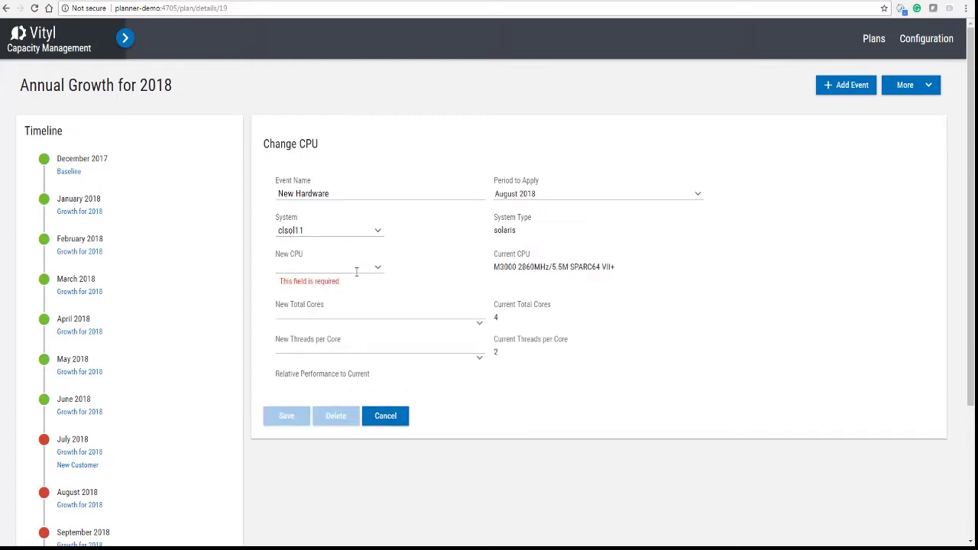
Search the new CPU models for m5 and choose M5000 2660MHz/11M SPARC64 VII+.
{"action": "left_click", "coordinate": [291, 269]}
{"action": "left_click", "coordinate": [382, 273]}
{"action": "type", "text": "m5"}
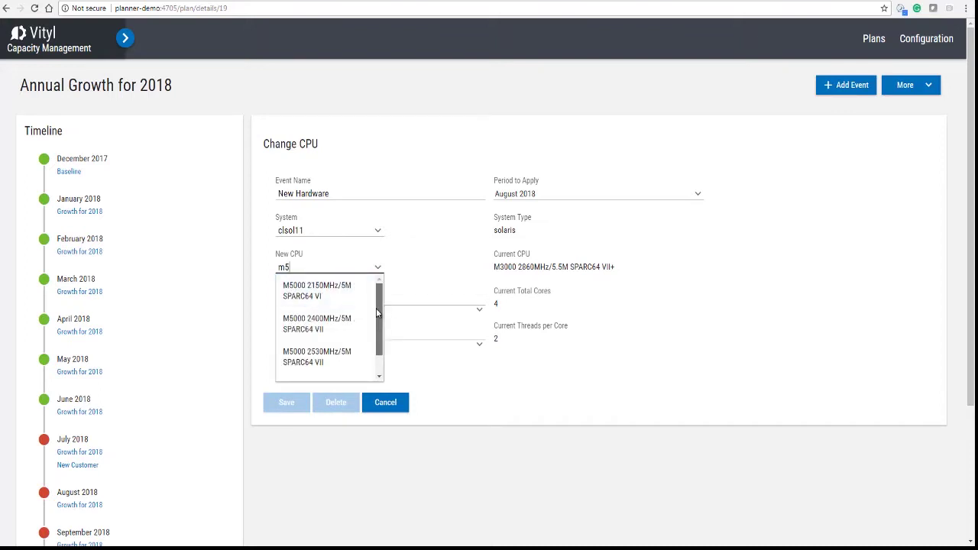
{"action": "left_click_drag", "start_coordinate": [380, 324], "coordinate": [386, 345]}
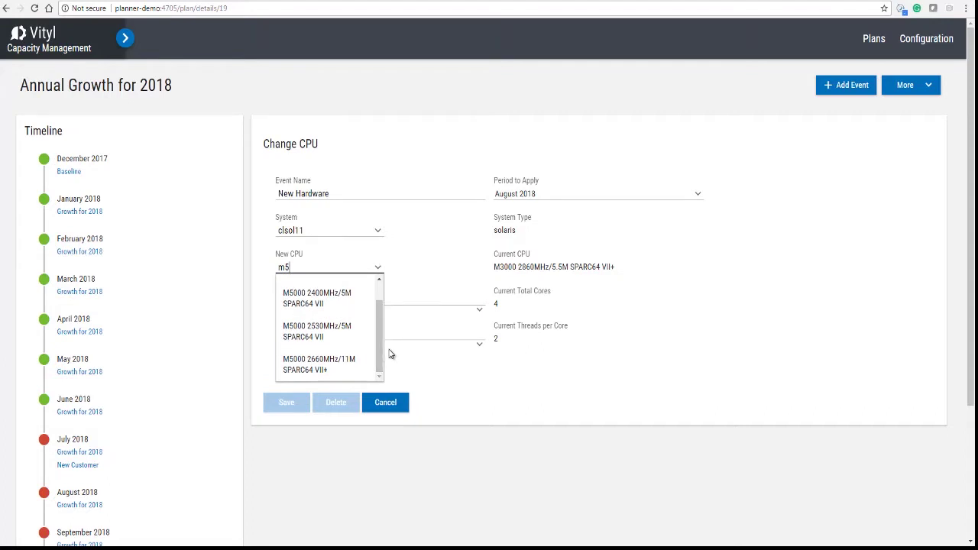
{"action": "left_click", "coordinate": [345, 365]}
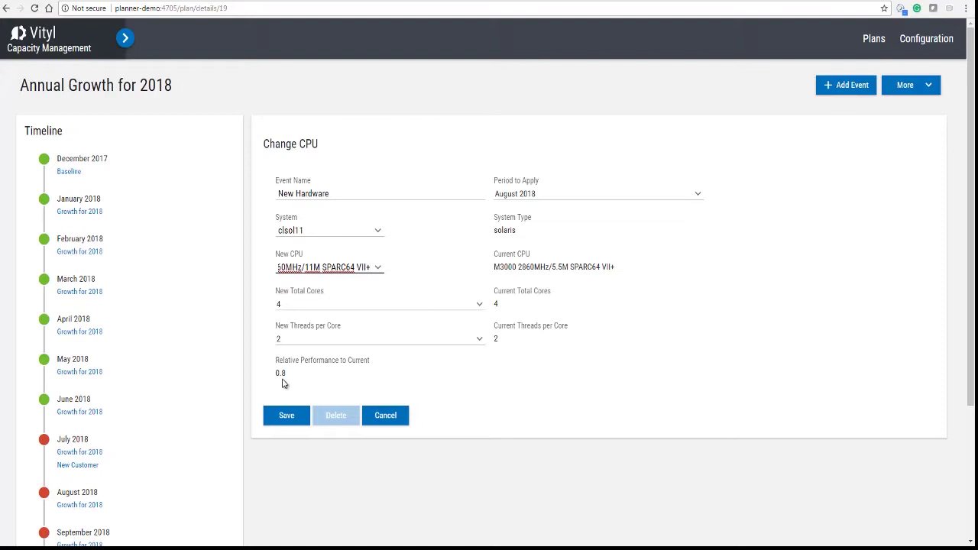
Set the new total cores to 12 and save the New Hardware event.
{"action": "left_click", "coordinate": [479, 306]}
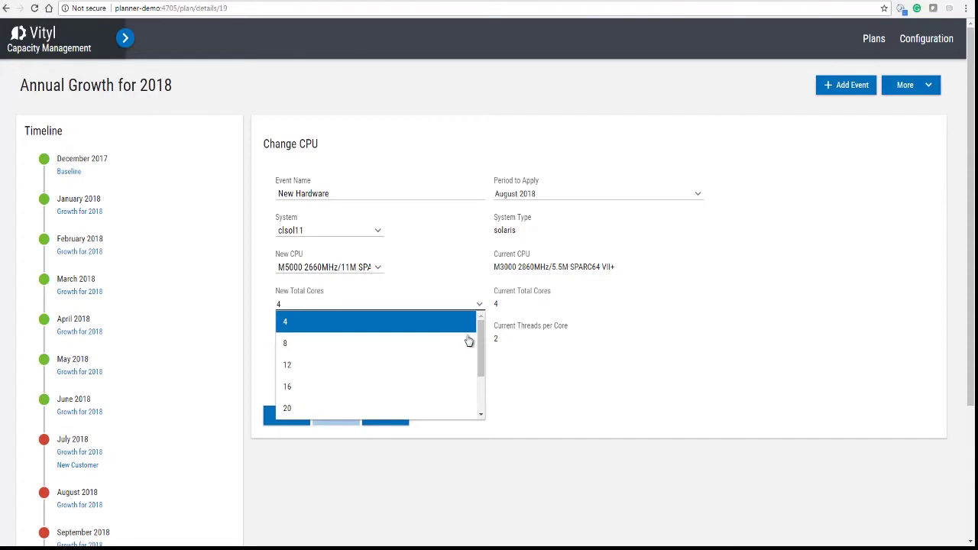
{"action": "left_click", "coordinate": [466, 347]}
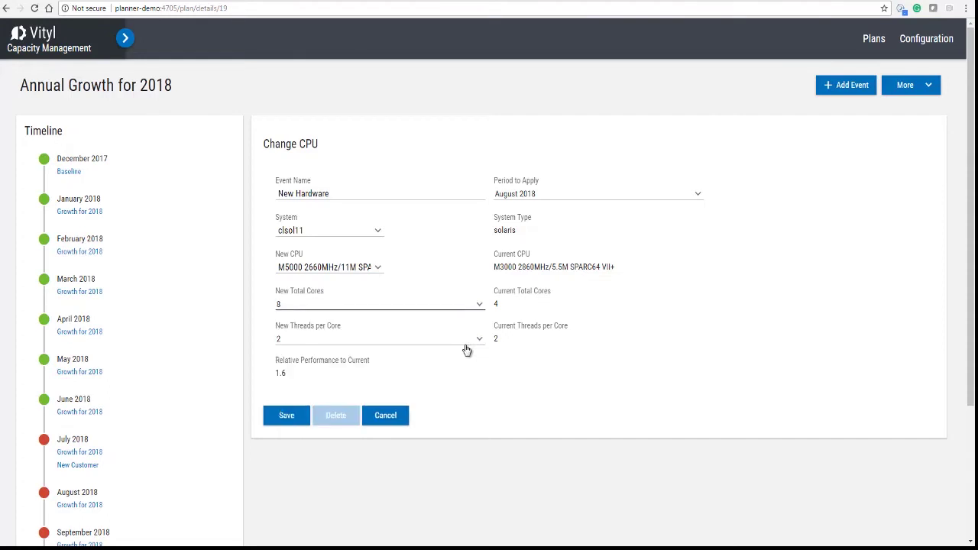
{"action": "left_click", "coordinate": [477, 305]}
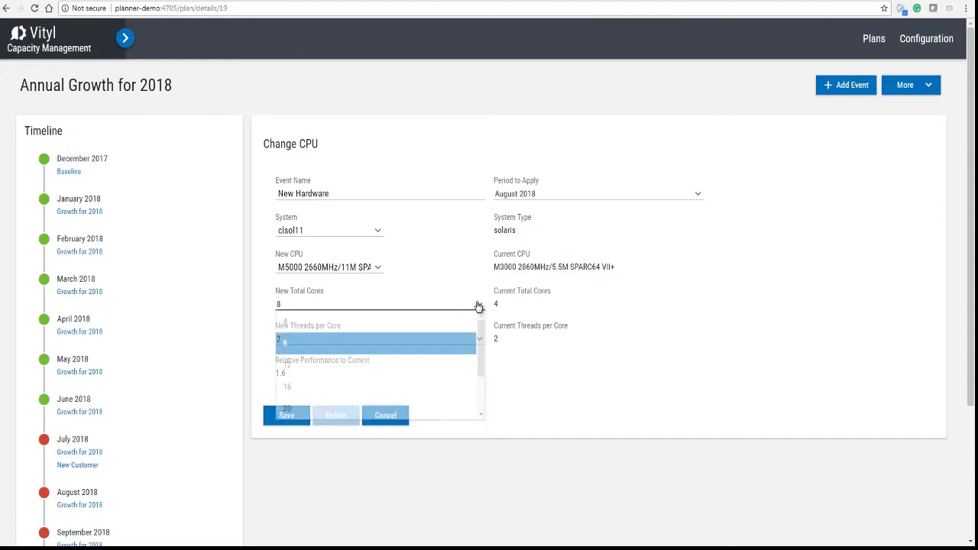
{"action": "left_click", "coordinate": [415, 373]}
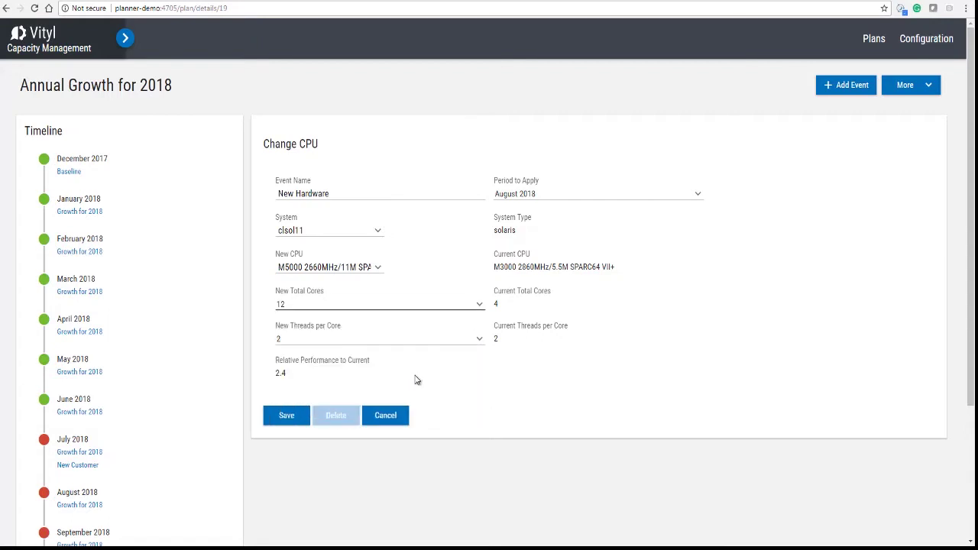
{"action": "left_click", "coordinate": [282, 425]}
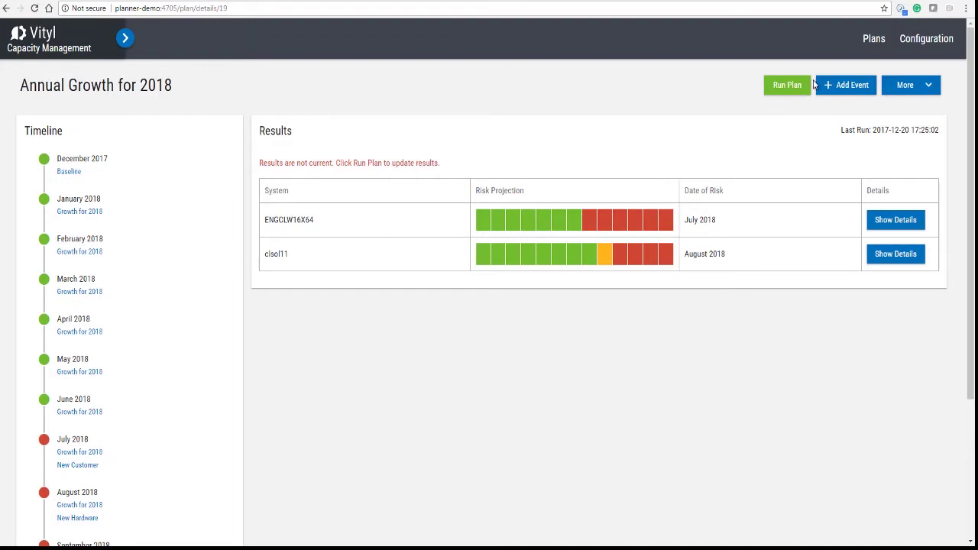
Run the plan with the New Hardware event and review clsol11's workload risk details and the timeline.
{"action": "left_click", "coordinate": [779, 78]}
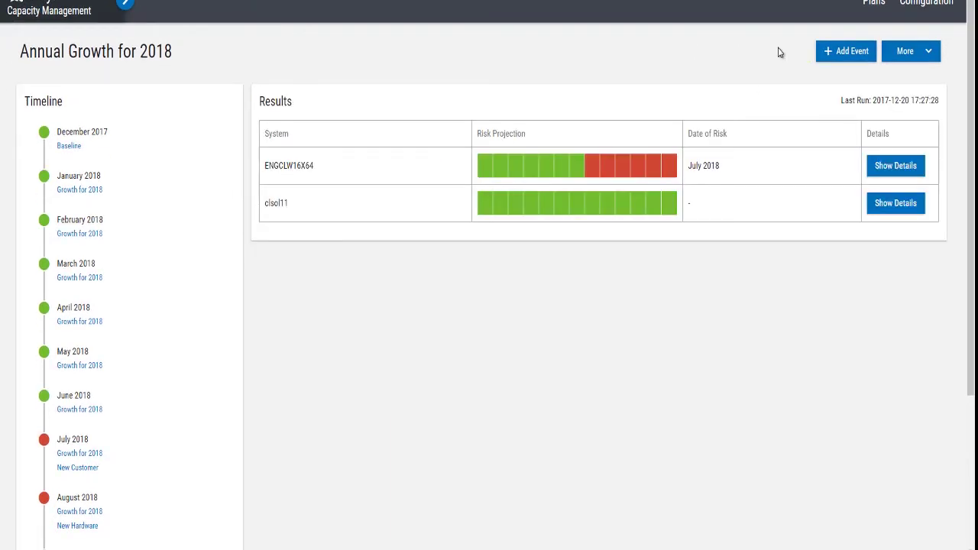
{"action": "left_click", "coordinate": [900, 207]}
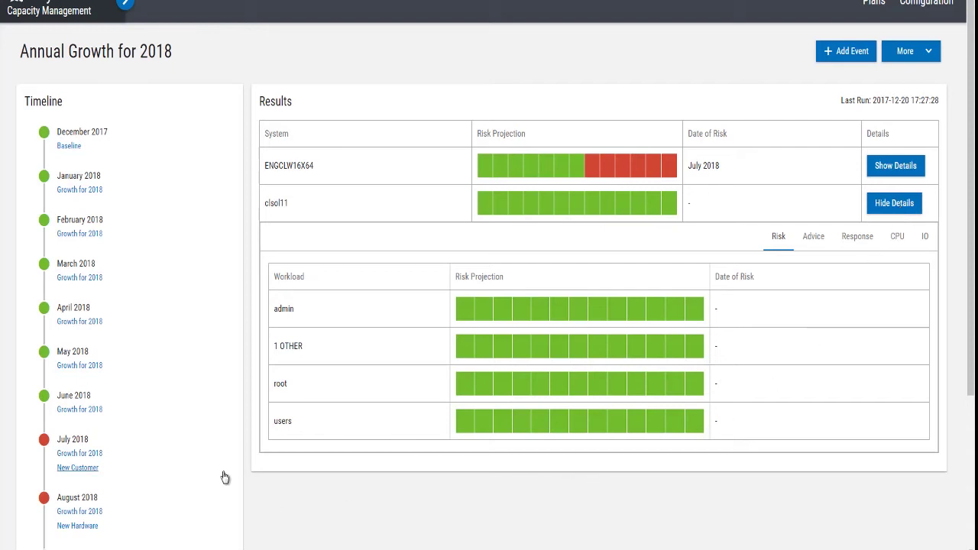
{"action": "scroll", "coordinate": [225, 476], "scroll_direction": "down", "scroll_amount": 1}
{"action": "scroll", "coordinate": [222, 479], "scroll_direction": "down", "scroll_amount": 3}
{"action": "scroll", "coordinate": [223, 480], "scroll_direction": "up", "scroll_amount": 3}
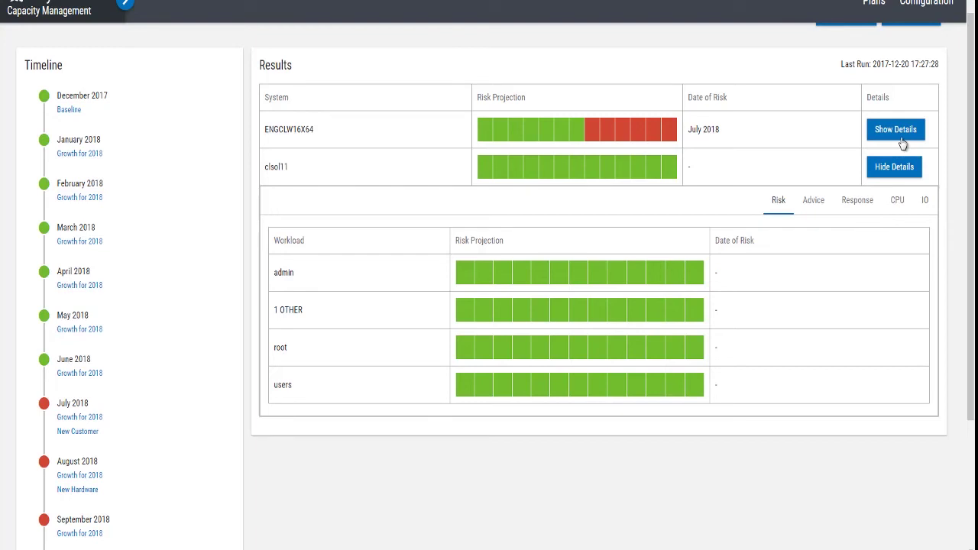
{"action": "scroll", "coordinate": [903, 145], "scroll_direction": "up", "scroll_amount": 1}
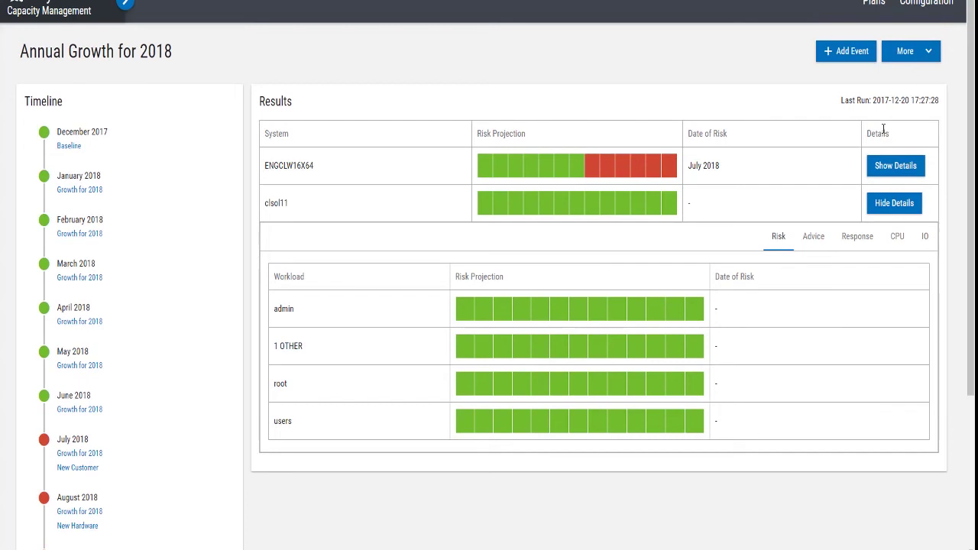
Open the list of capacity plans.
{"action": "left_click", "coordinate": [880, 6]}
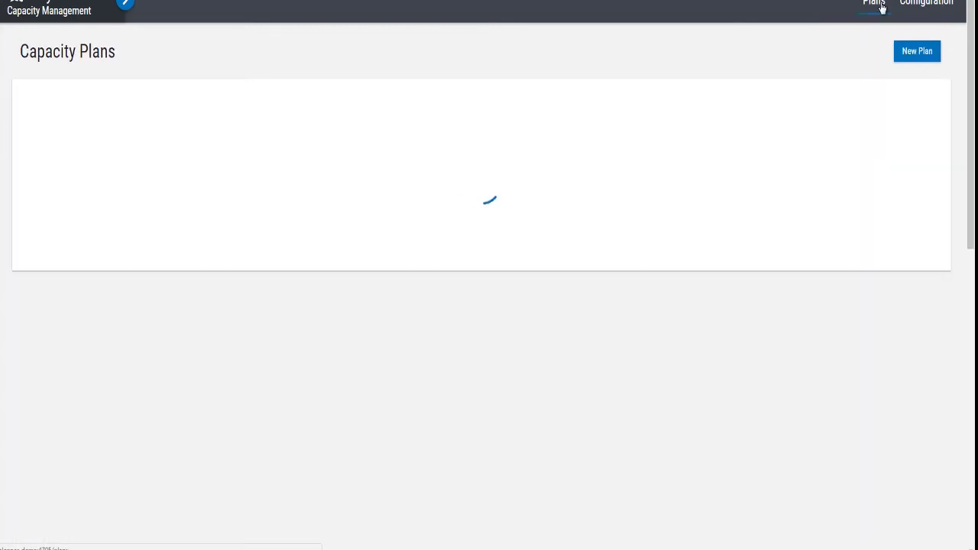